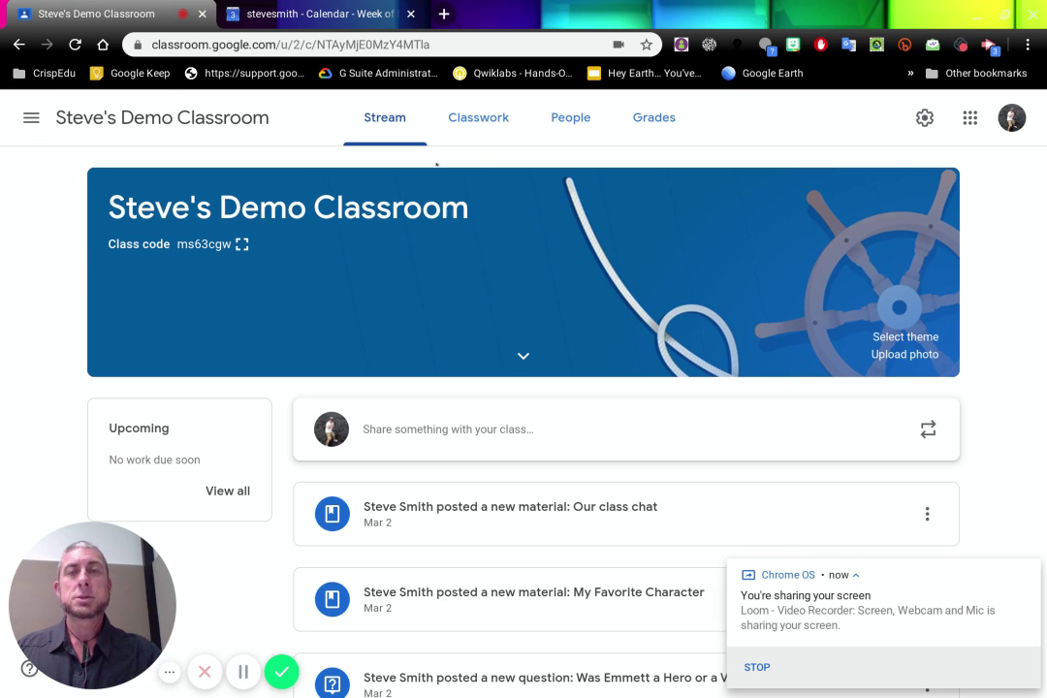
Open the 'Our class chat' material post from the class Stream
{"action": "left_click", "coordinate": [510, 512]}
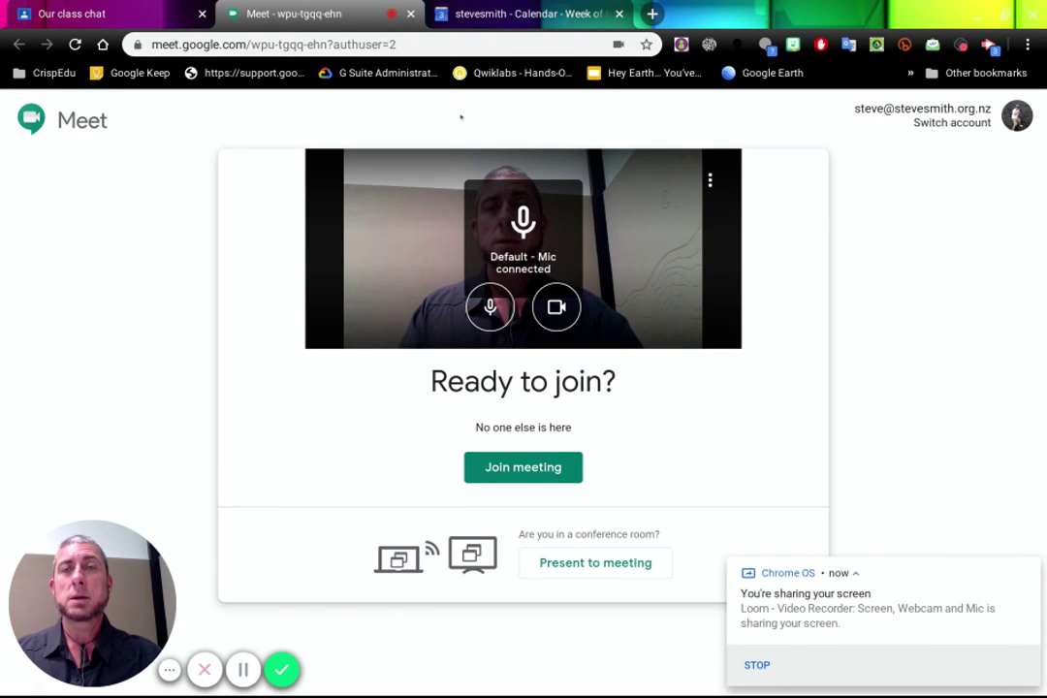
Leave the Meet lobby and copy the Meet link of Wednesday's 'Discussion on Evolution' event
{"action": "left_click", "coordinate": [412, 14]}
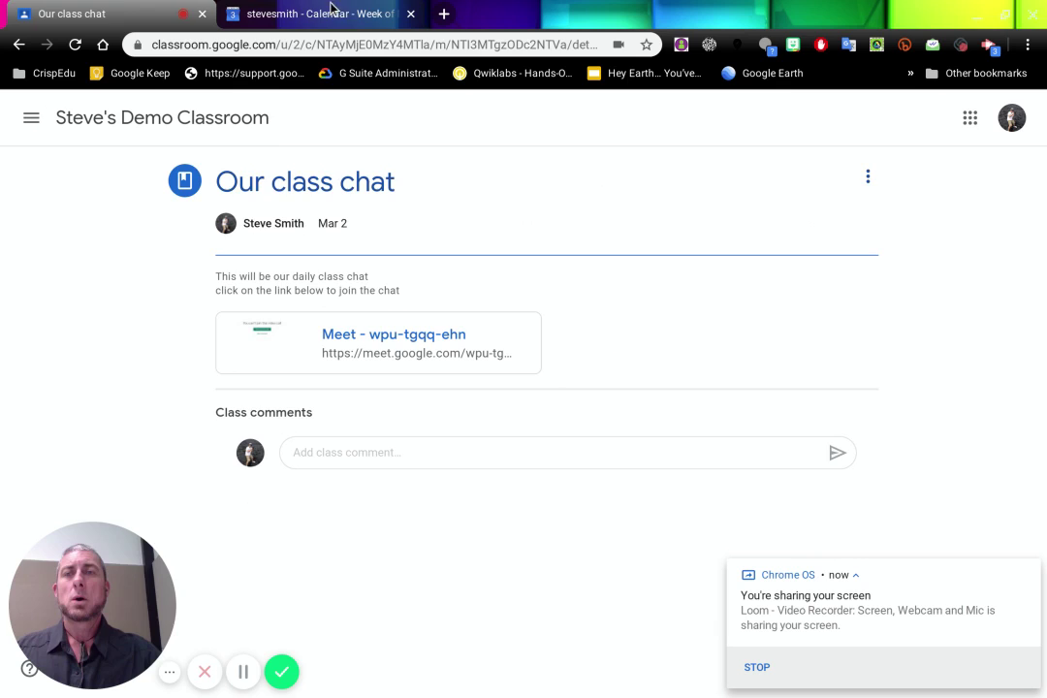
{"action": "left_click", "coordinate": [351, 16]}
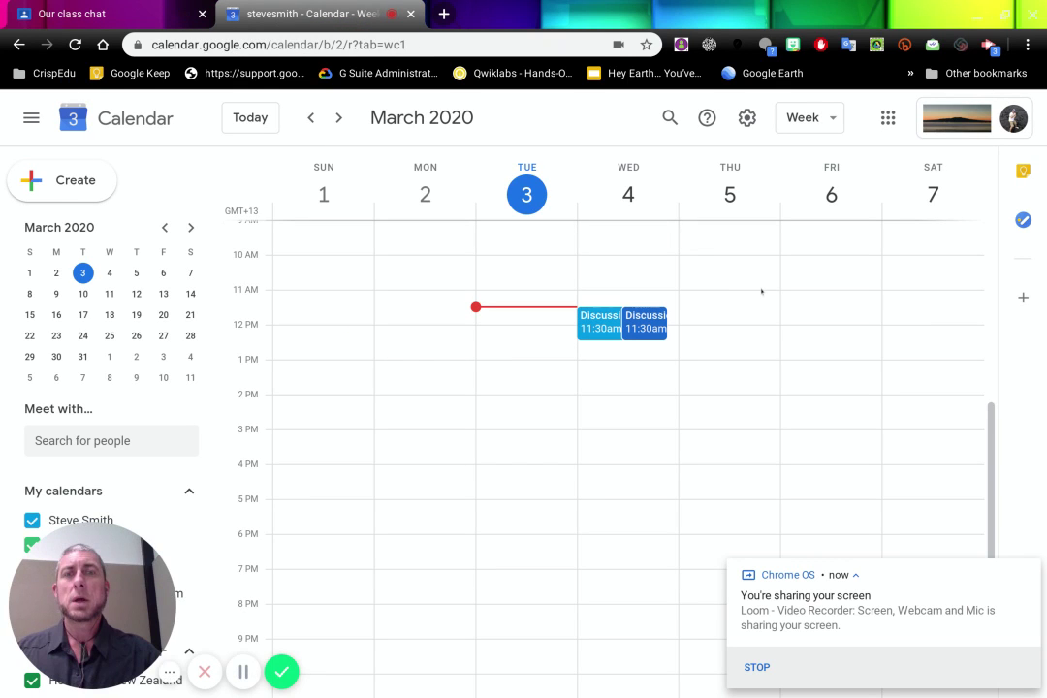
{"action": "left_click", "coordinate": [590, 328]}
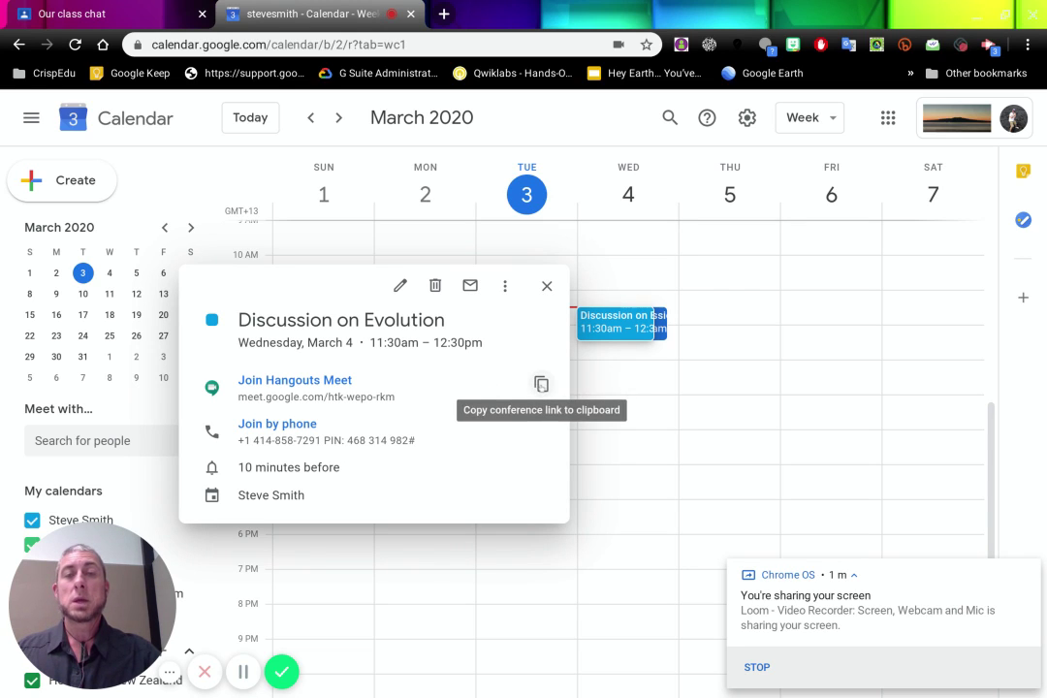
{"action": "left_click", "coordinate": [541, 384]}
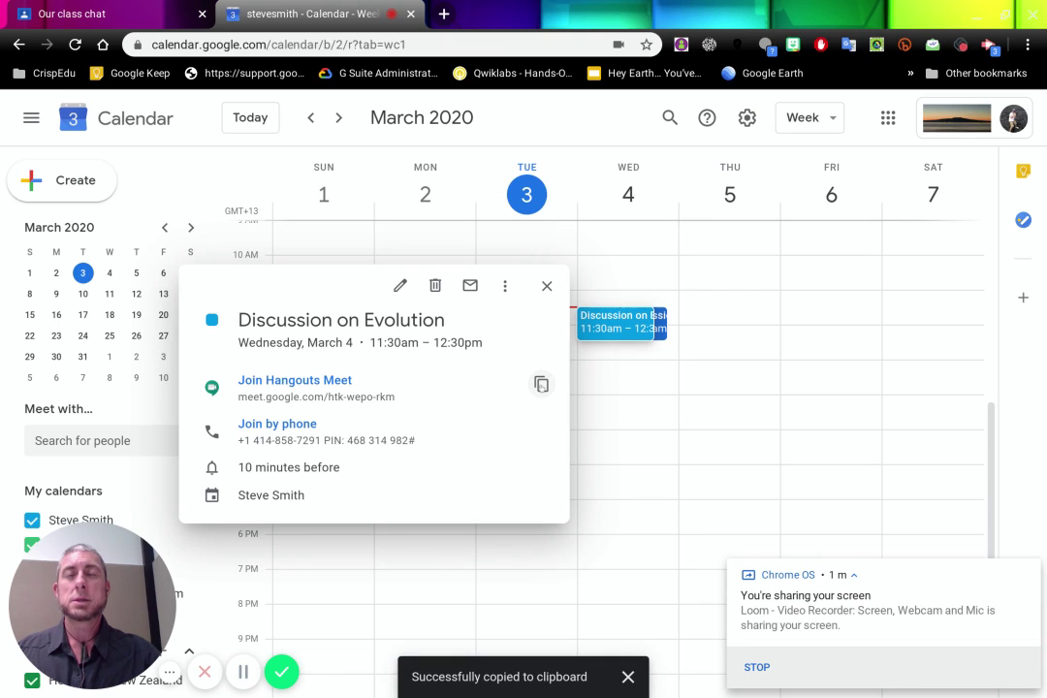
Go back to the class's Classwork page and start a blank Material post
{"action": "left_click", "coordinate": [112, 17]}
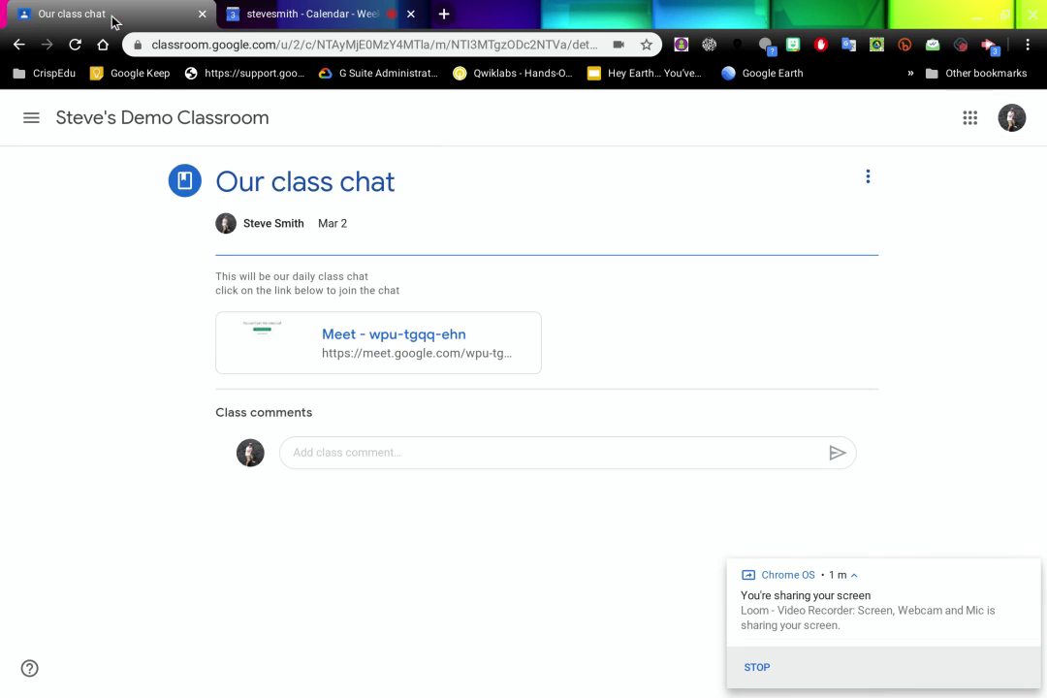
{"action": "left_click", "coordinate": [89, 112]}
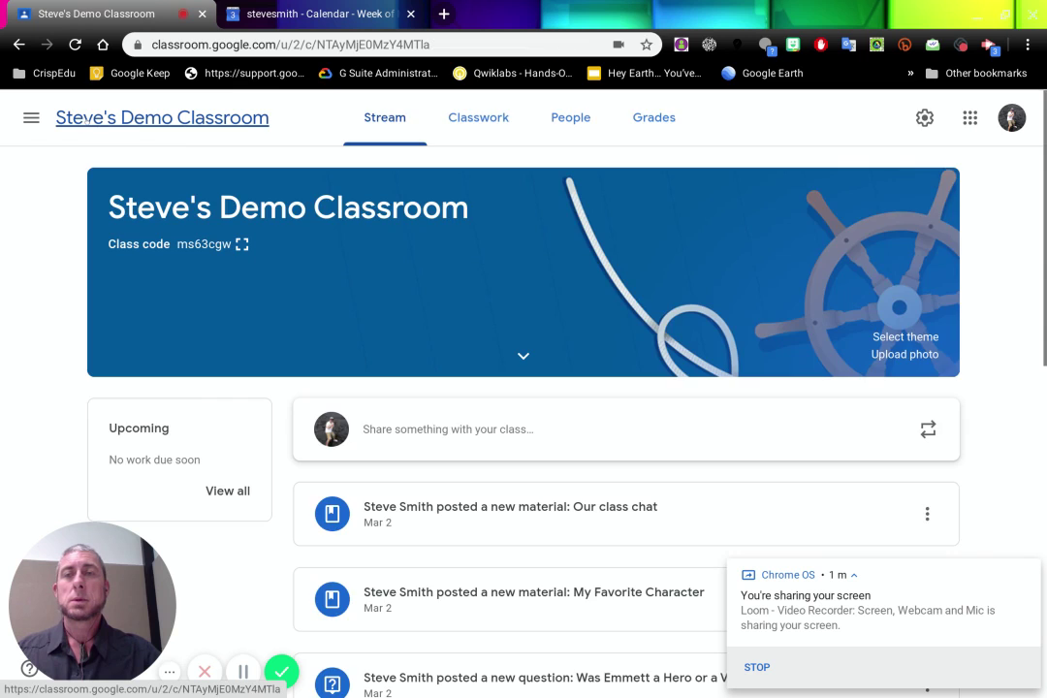
{"action": "left_click", "coordinate": [473, 124]}
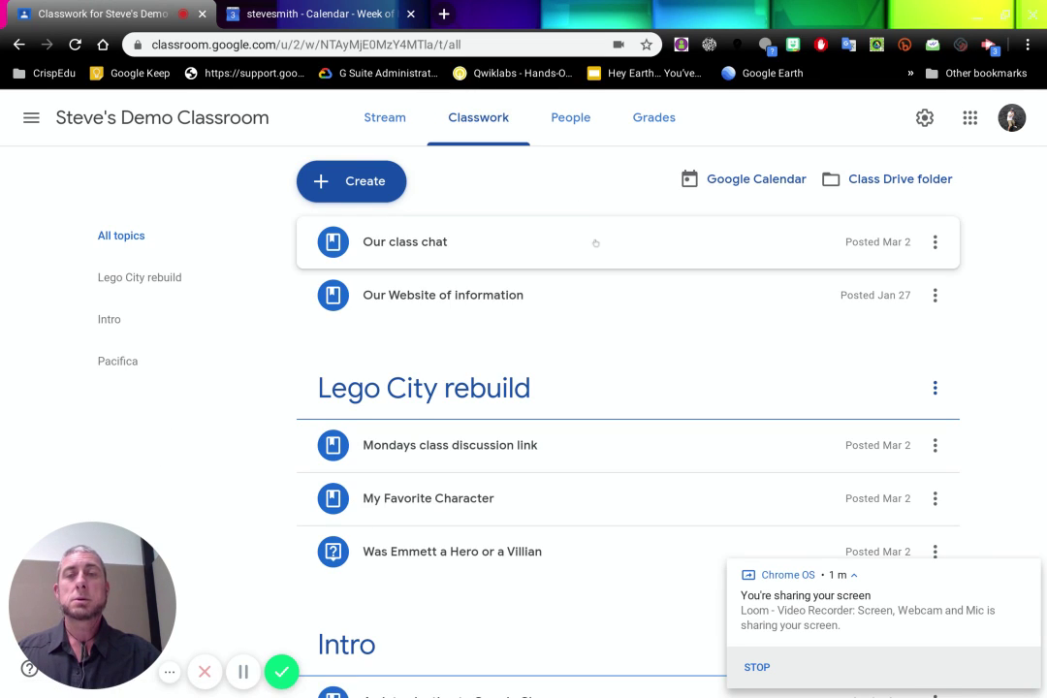
{"action": "left_click", "coordinate": [362, 189]}
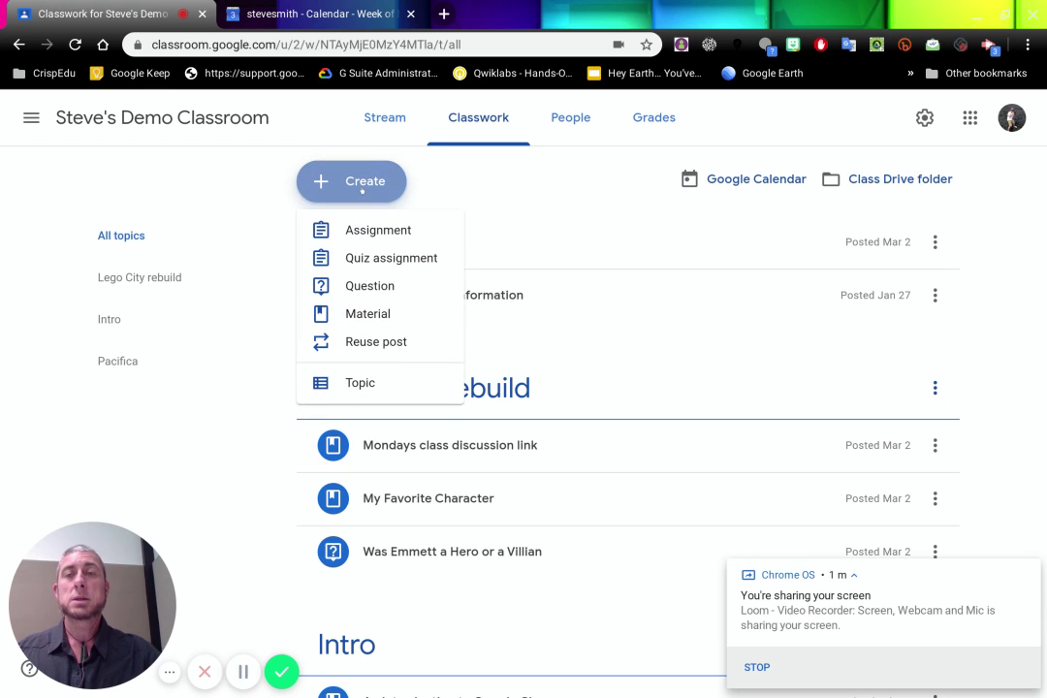
{"action": "left_click", "coordinate": [369, 315]}
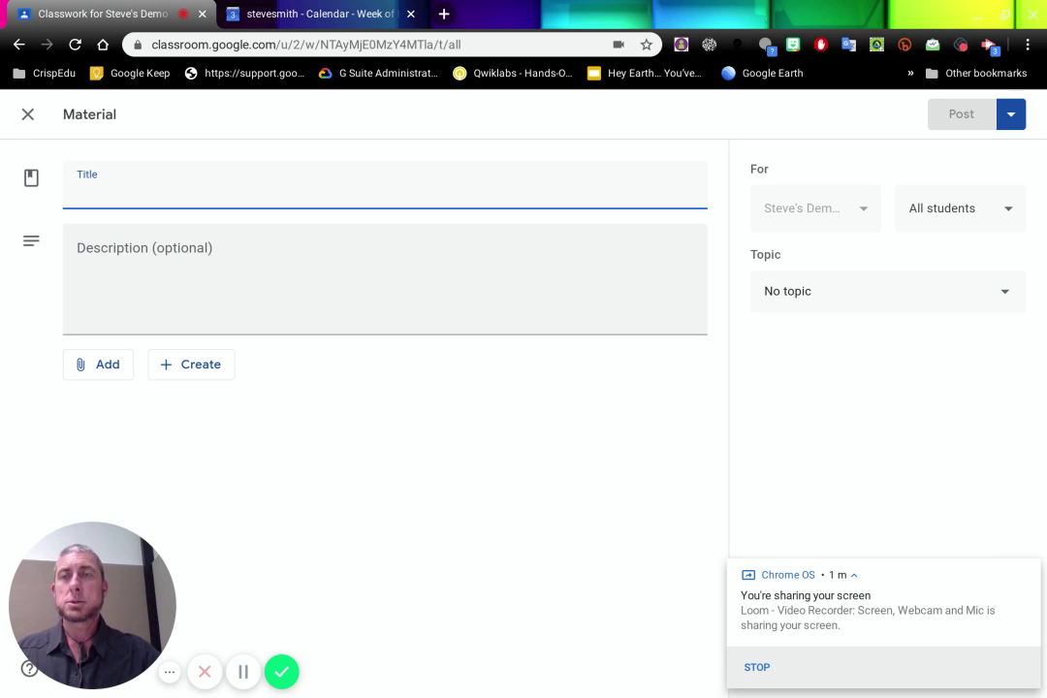
Enter title 'Video chat for Tuesday 22nd April' and description 'the video chat is linked below'
{"action": "type", "text": "Viddo"}
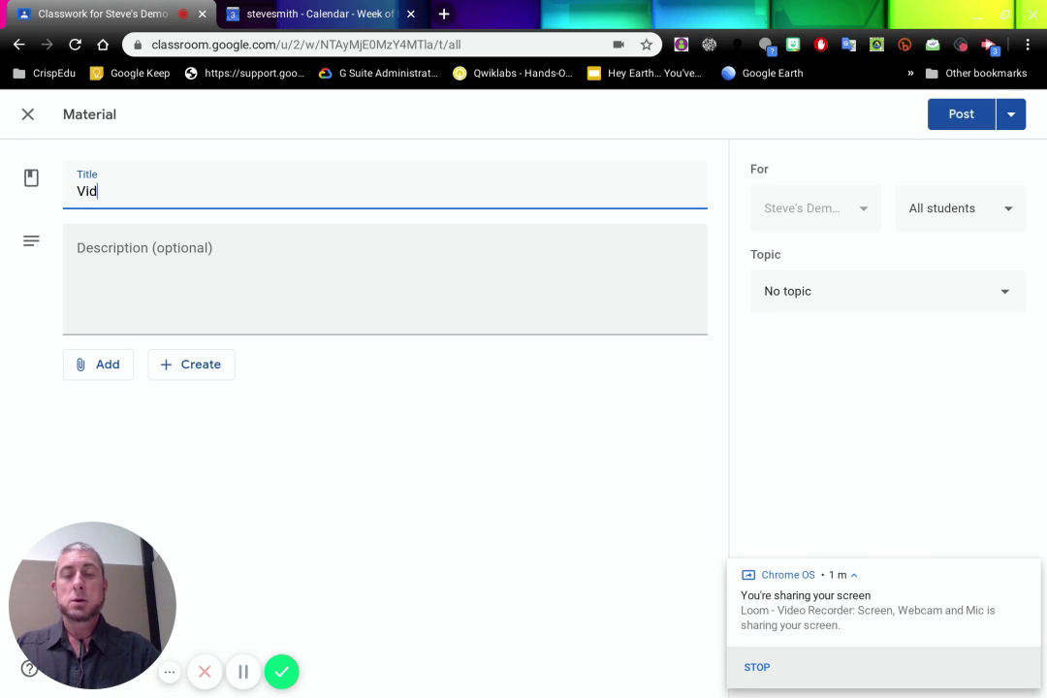
{"action": "key", "text": "BackSpace"}
{"action": "key", "text": "BackSpace"}
{"action": "key", "text": "BackSpace"}
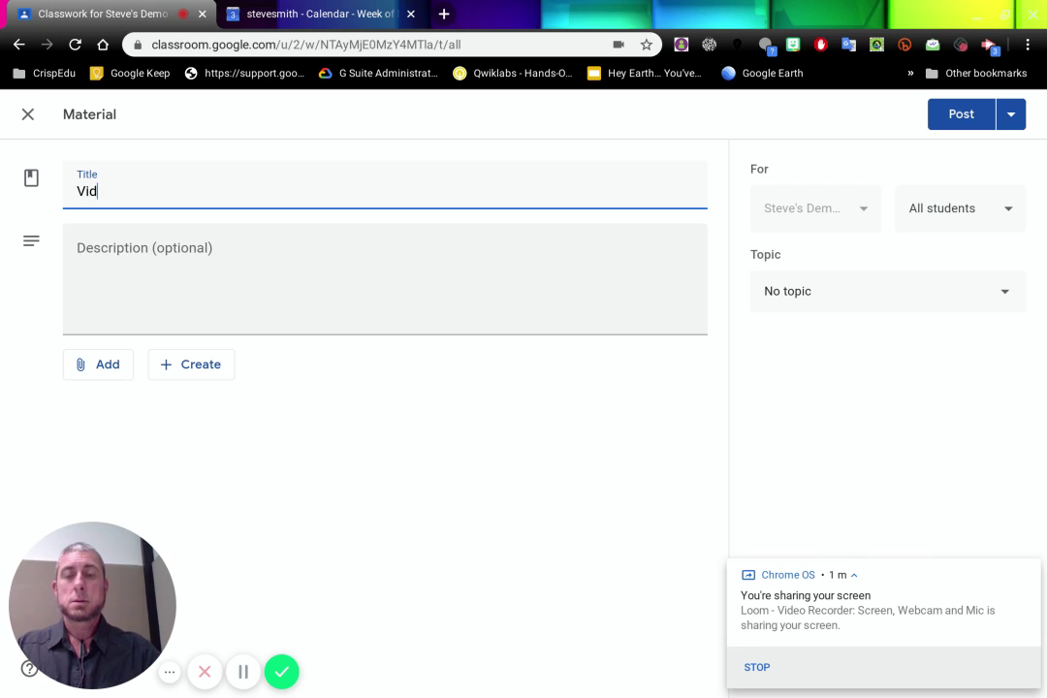
{"action": "type", "text": "eo chat fo"}
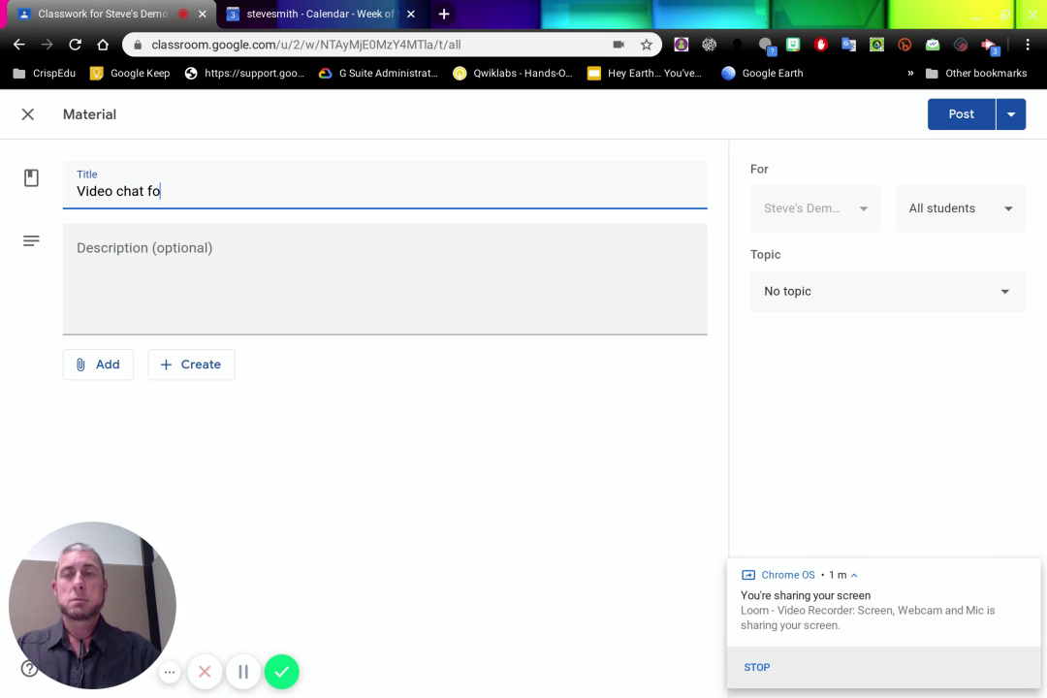
{"action": "type", "text": "r tuesd"}
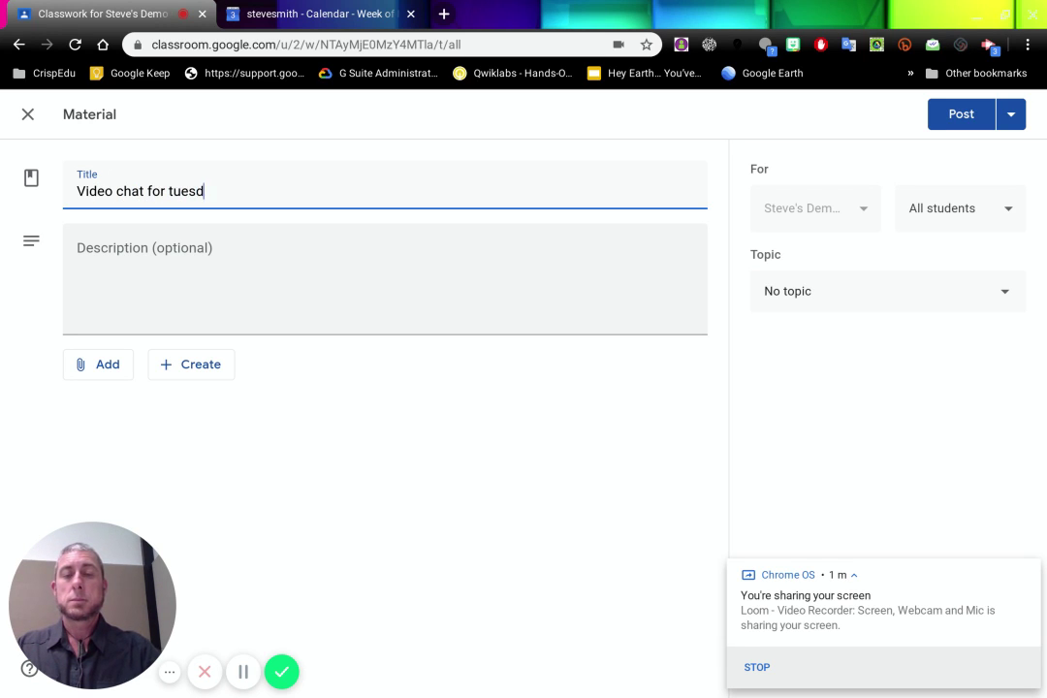
{"action": "type", "text": "ay 22nd april"}
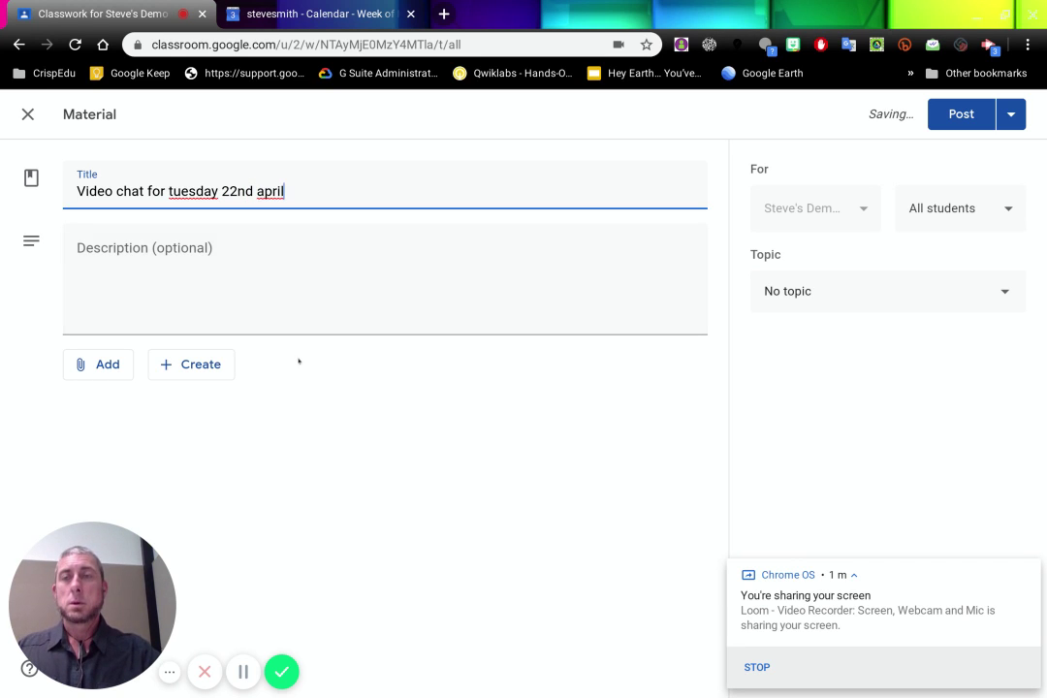
{"action": "left_click", "coordinate": [142, 248]}
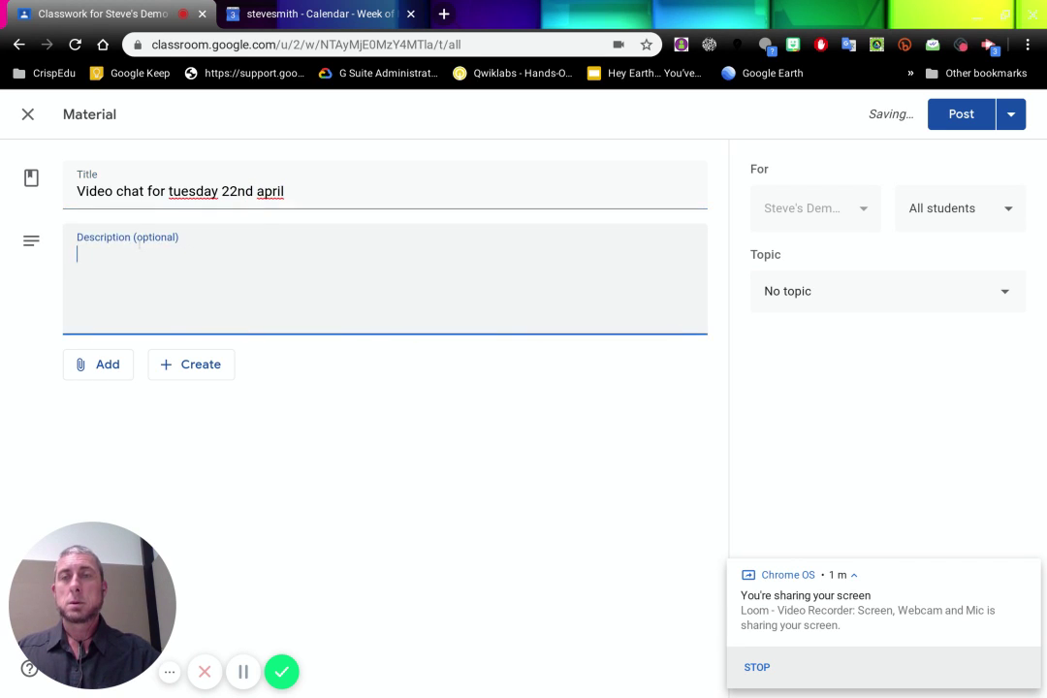
{"action": "left_click", "coordinate": [171, 192]}
{"action": "key", "text": "BackSpace"}
{"action": "type", "text": "T"}
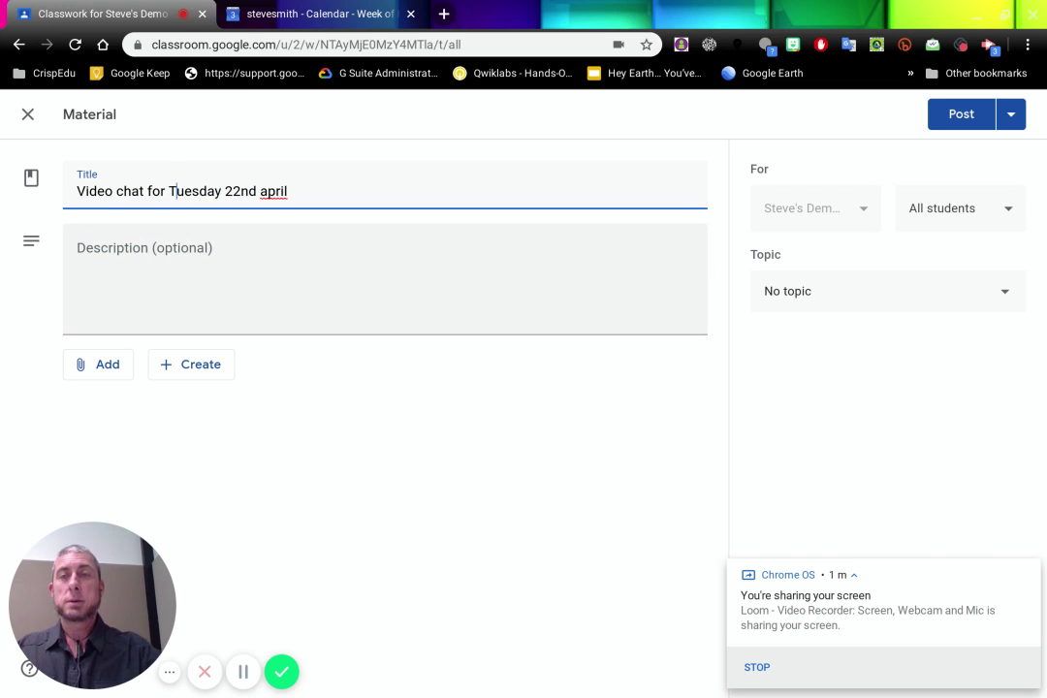
{"action": "key", "text": "BackSpace"}
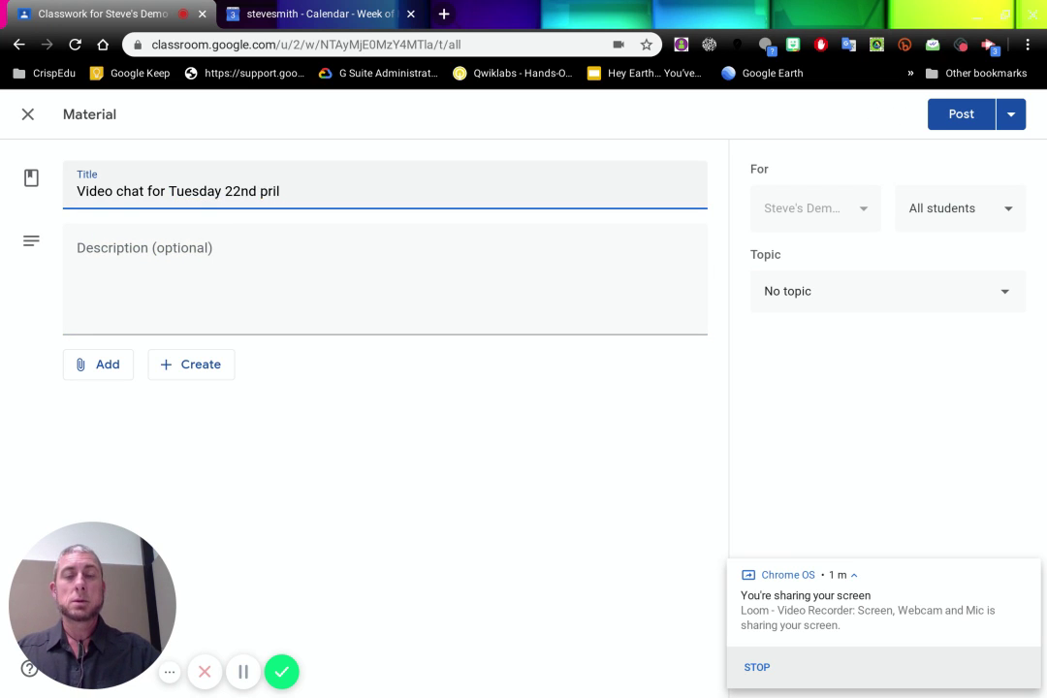
{"action": "type", "text": "A"}
{"action": "left_click", "coordinate": [174, 229]}
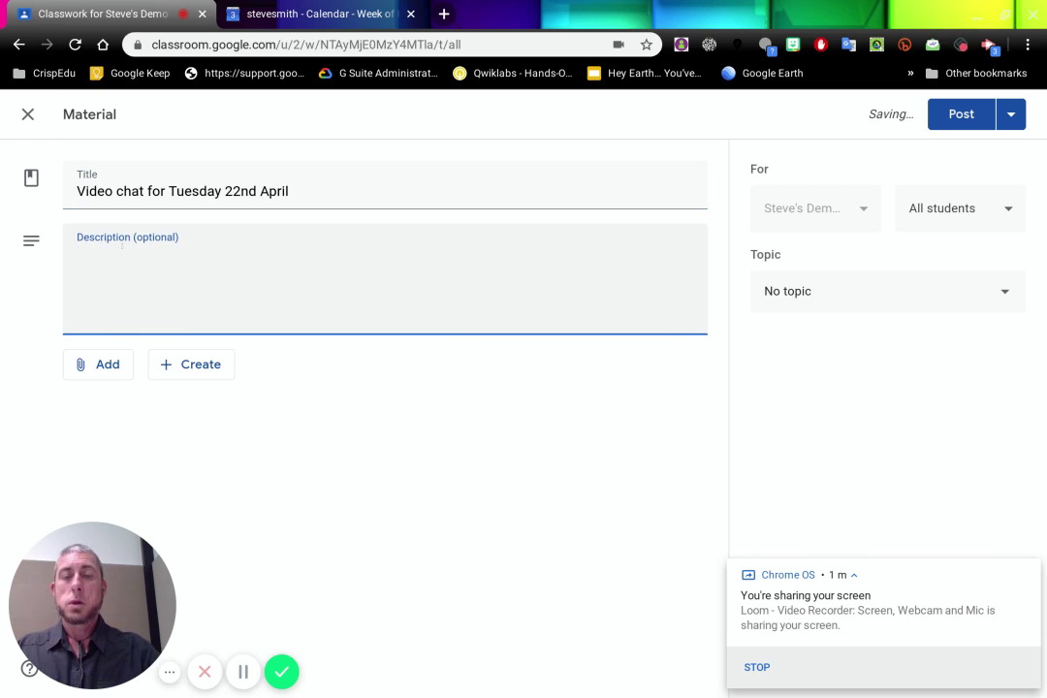
{"action": "type", "text": "the video "}
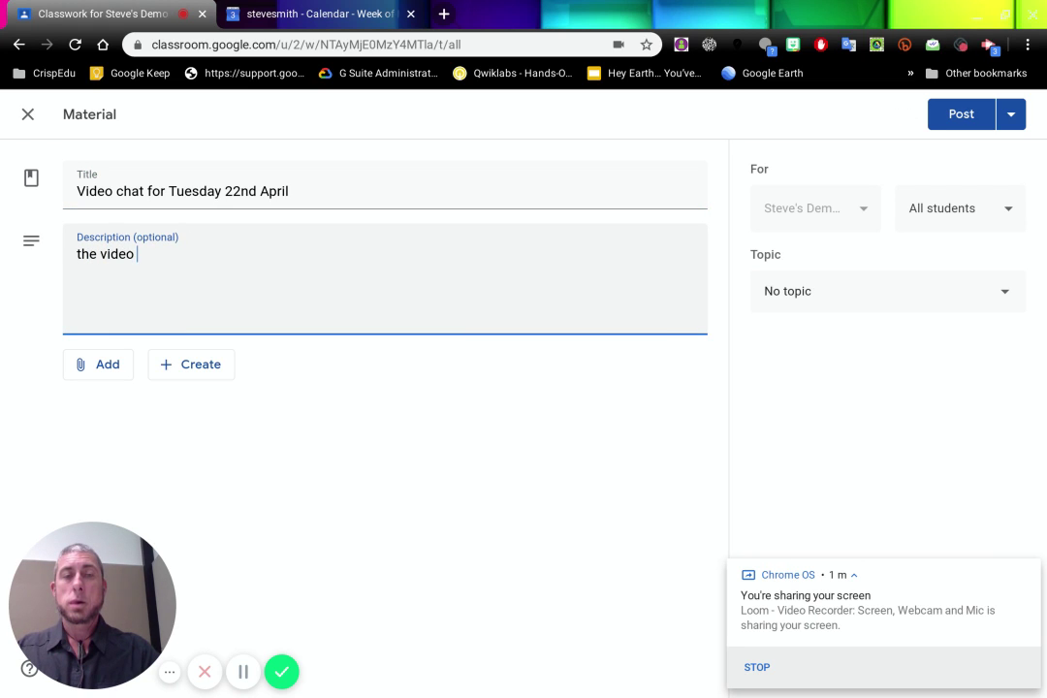
{"action": "type", "text": "chat is "}
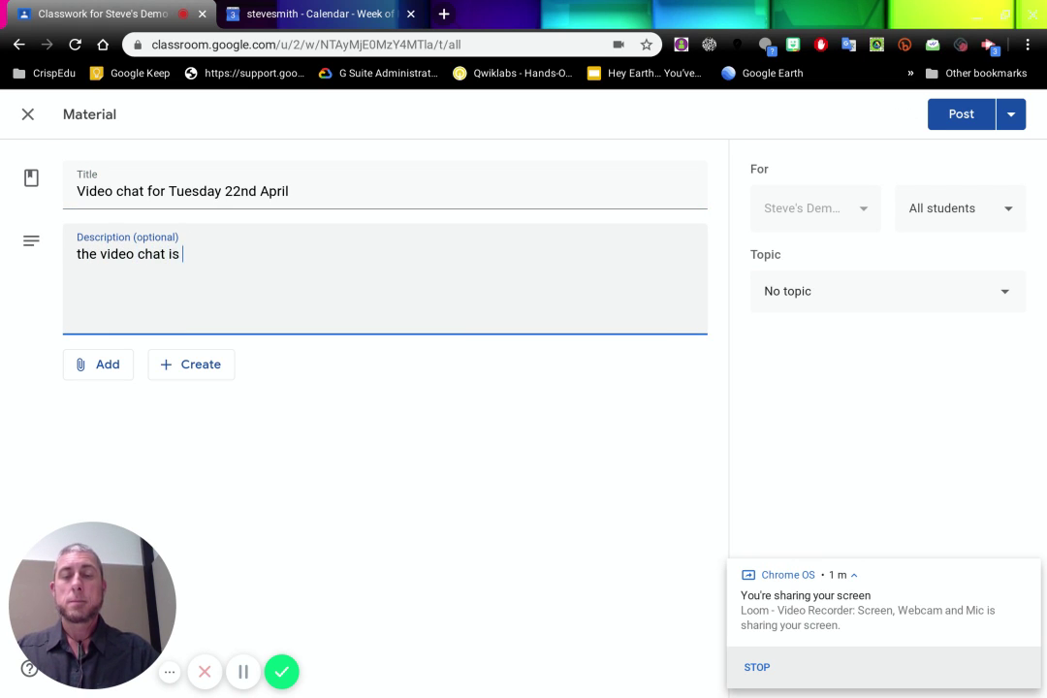
{"action": "type", "text": "linke"}
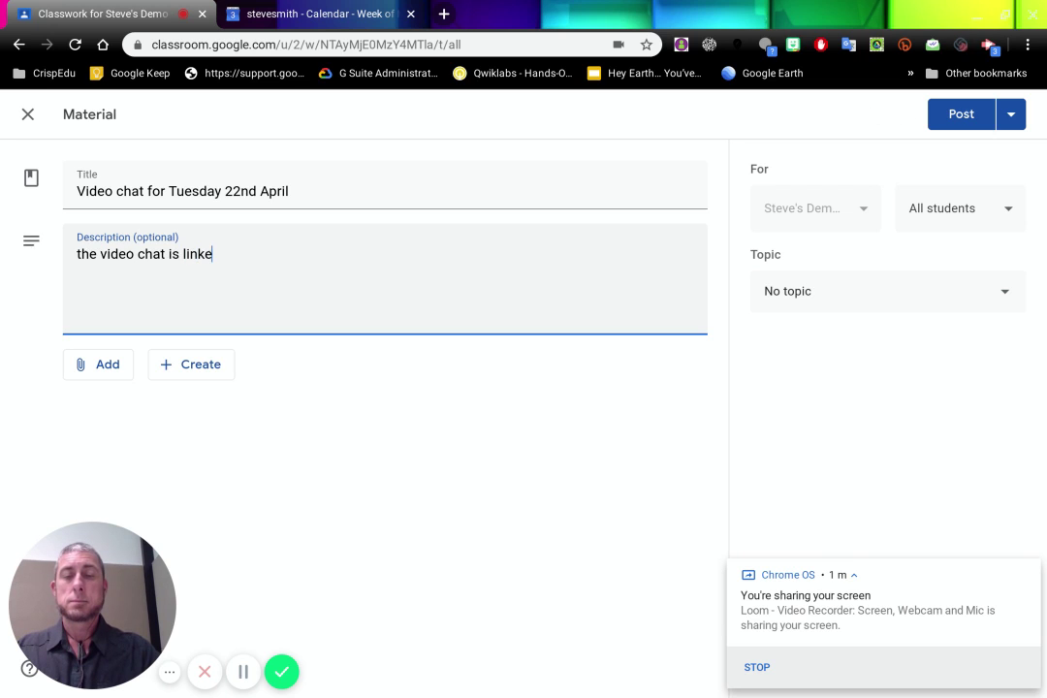
{"action": "type", "text": "d below"}
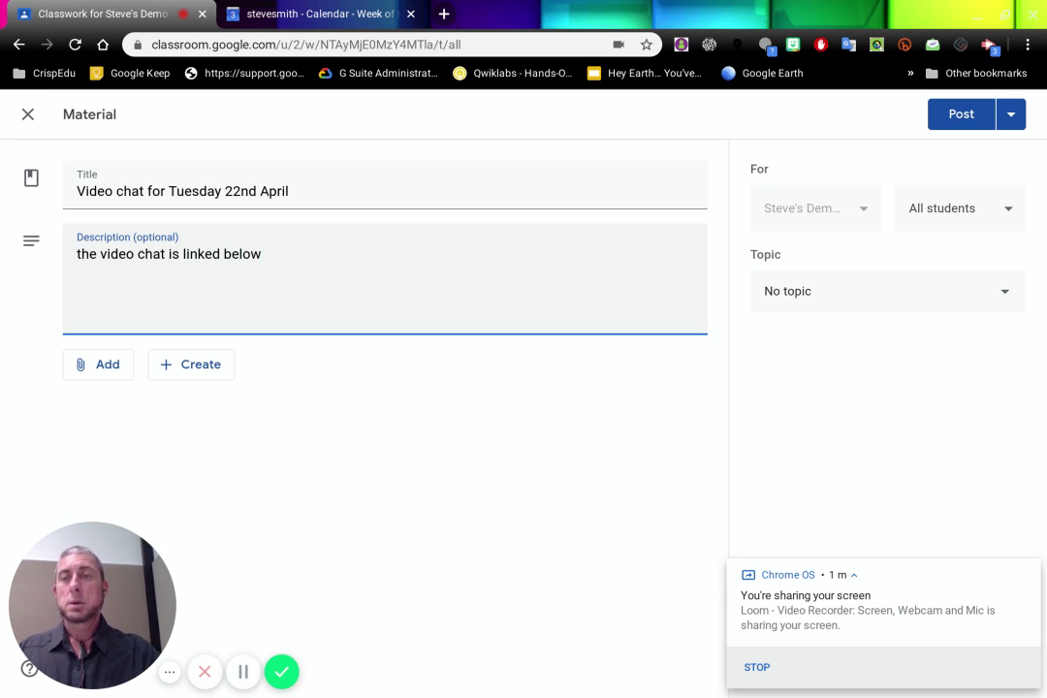
{"action": "left_click", "coordinate": [95, 362]}
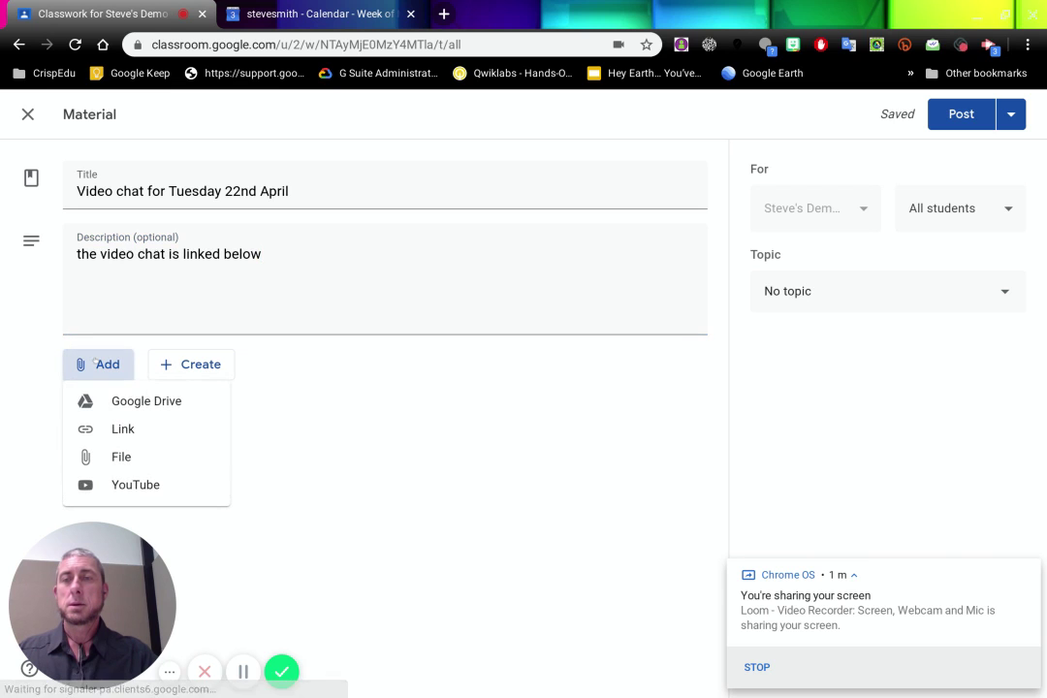
{"action": "left_click", "coordinate": [120, 428]}
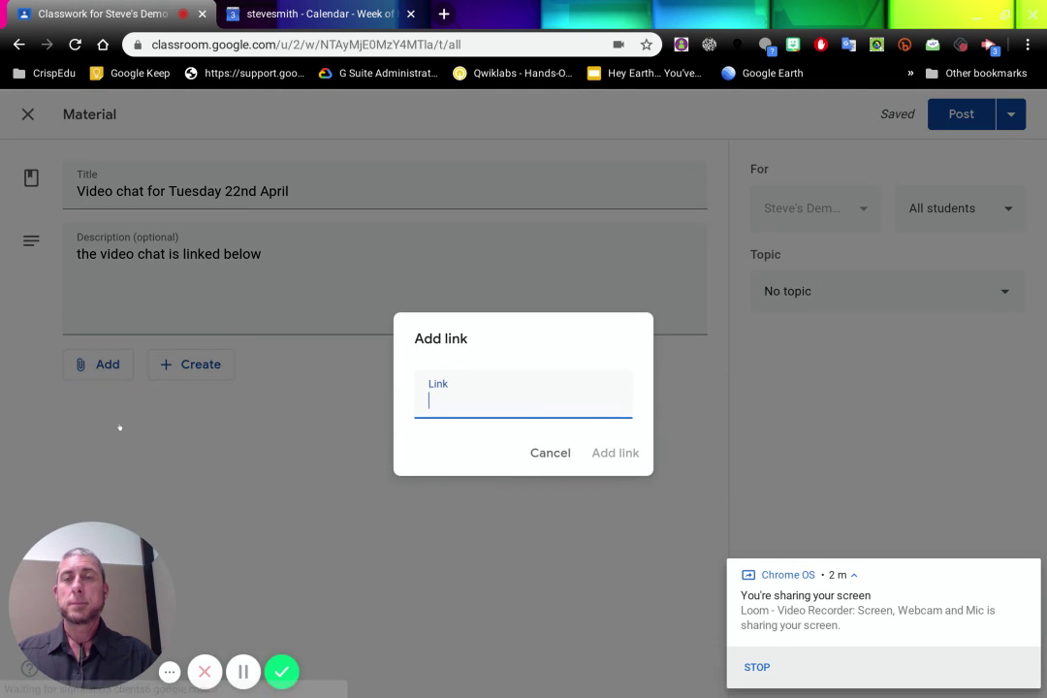
{"action": "type", "text": "meet.google.com/htk-wepo-rkm"}
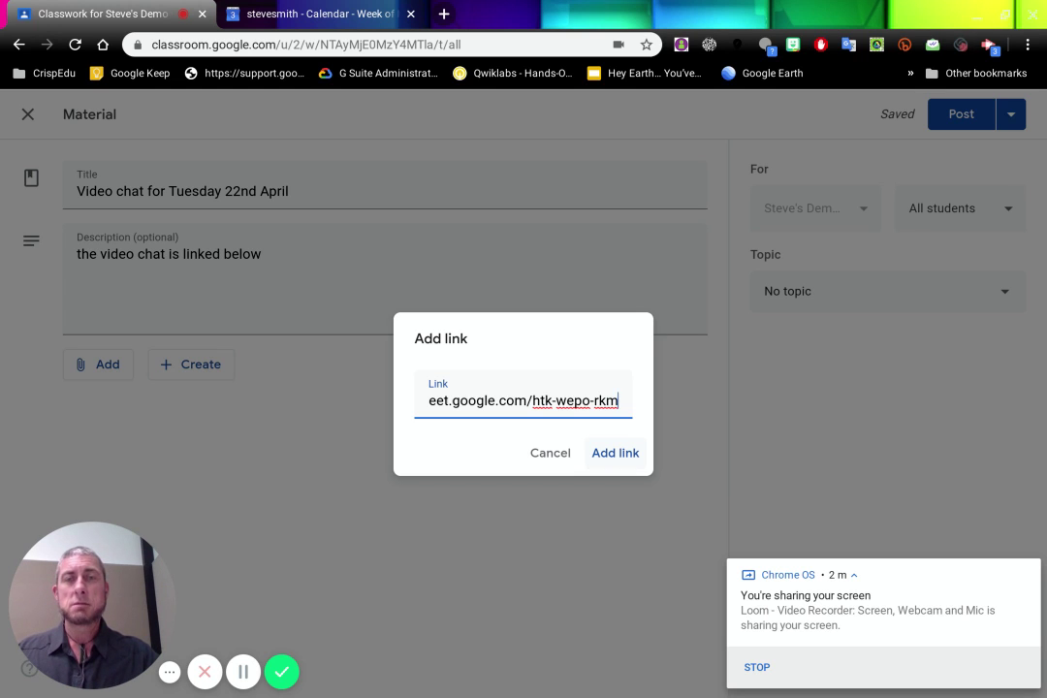
{"action": "left_click", "coordinate": [613, 453]}
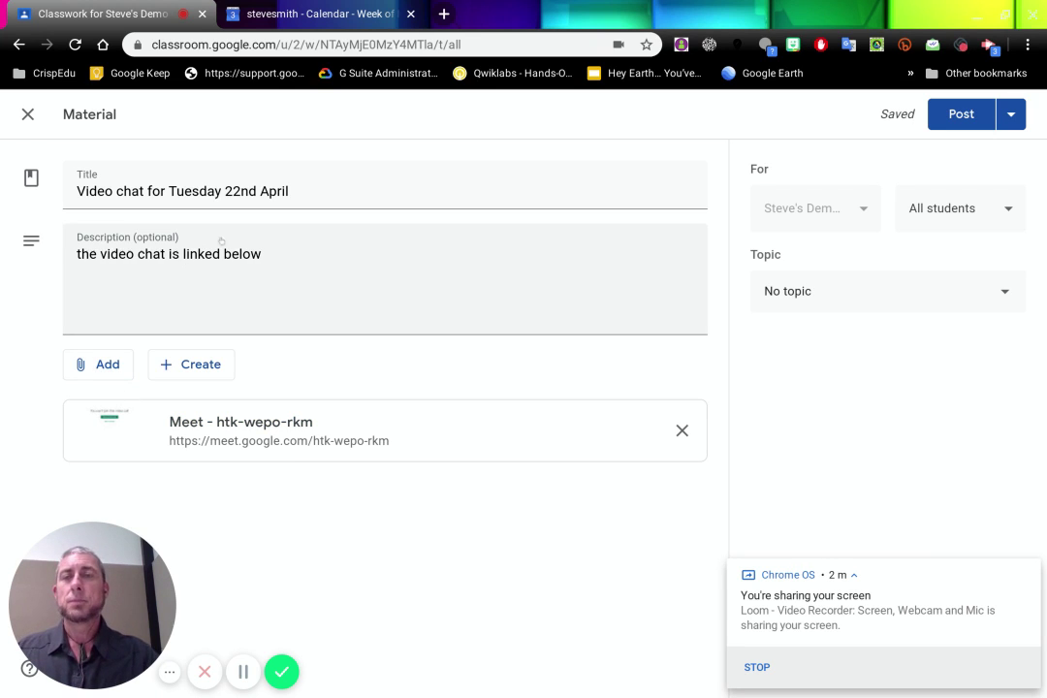
Add a description line: 'question one - think about the bonus of a rebuild of Christchurch'
{"action": "left_click", "coordinate": [277, 250]}
{"action": "key", "text": "Return"}
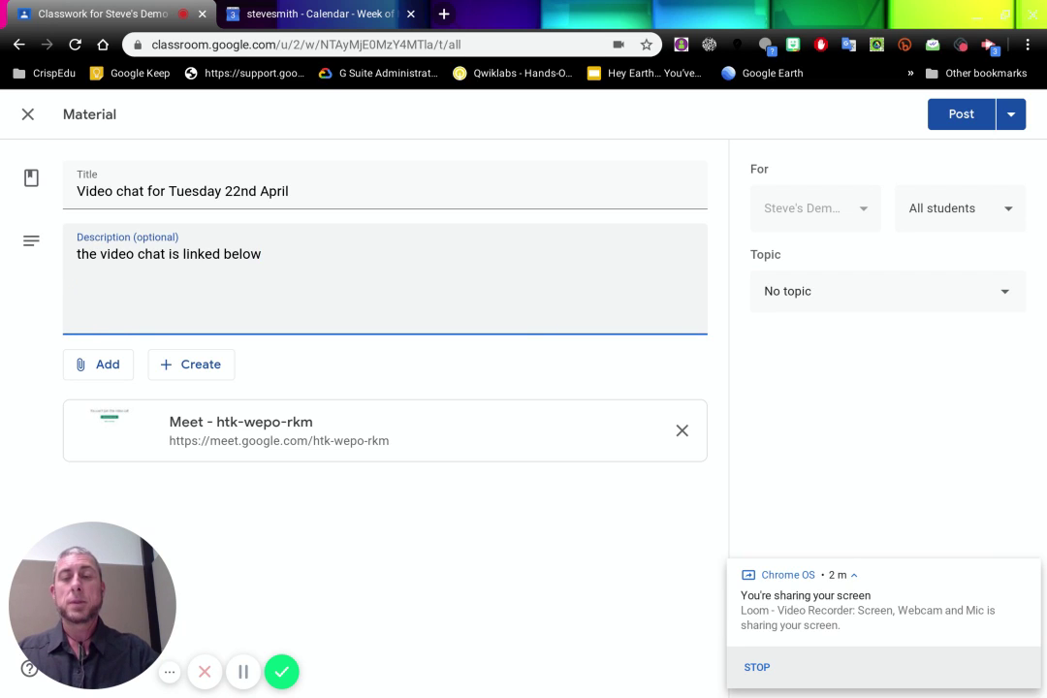
{"action": "type", "text": "question "}
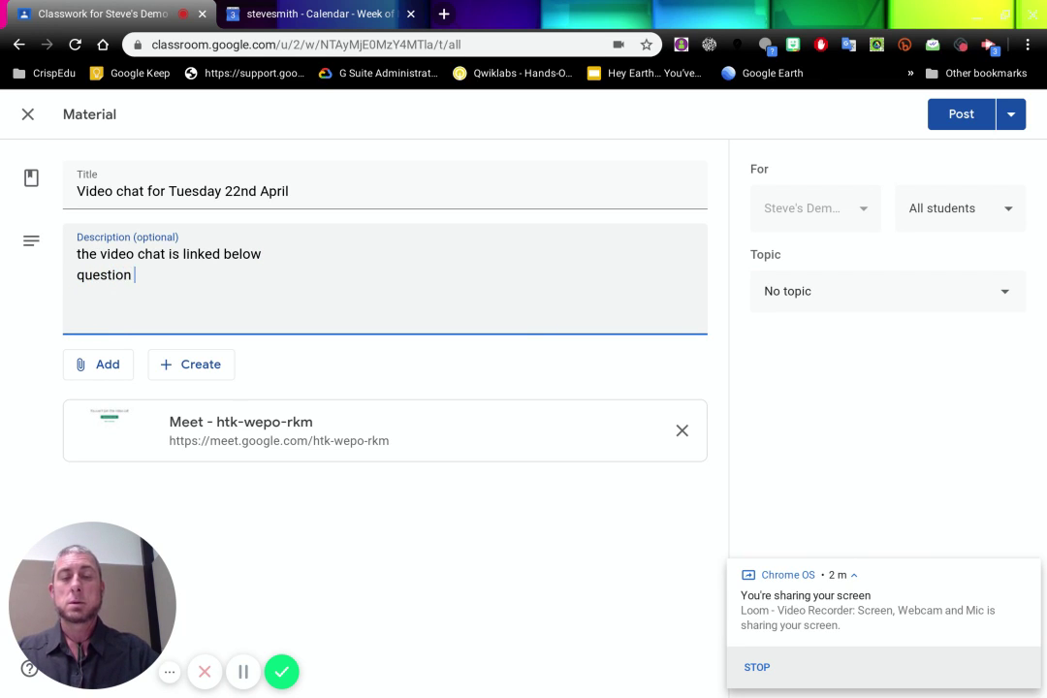
{"action": "type", "text": "one  - think a"}
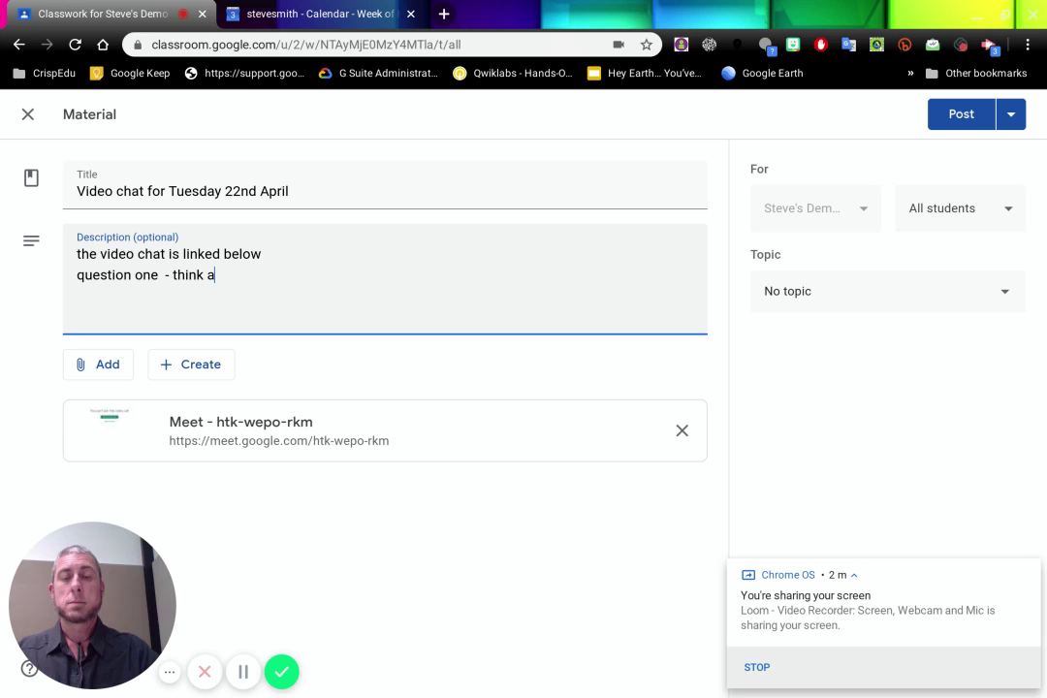
{"action": "type", "text": "bot the"}
{"action": "key", "text": "BackSpace"}
{"action": "key", "text": "BackSpace"}
{"action": "key", "text": "BackSpace"}
{"action": "key", "text": "BackSpace"}
{"action": "key", "text": "BackSpace"}
{"action": "key", "text": "BackSpace"}
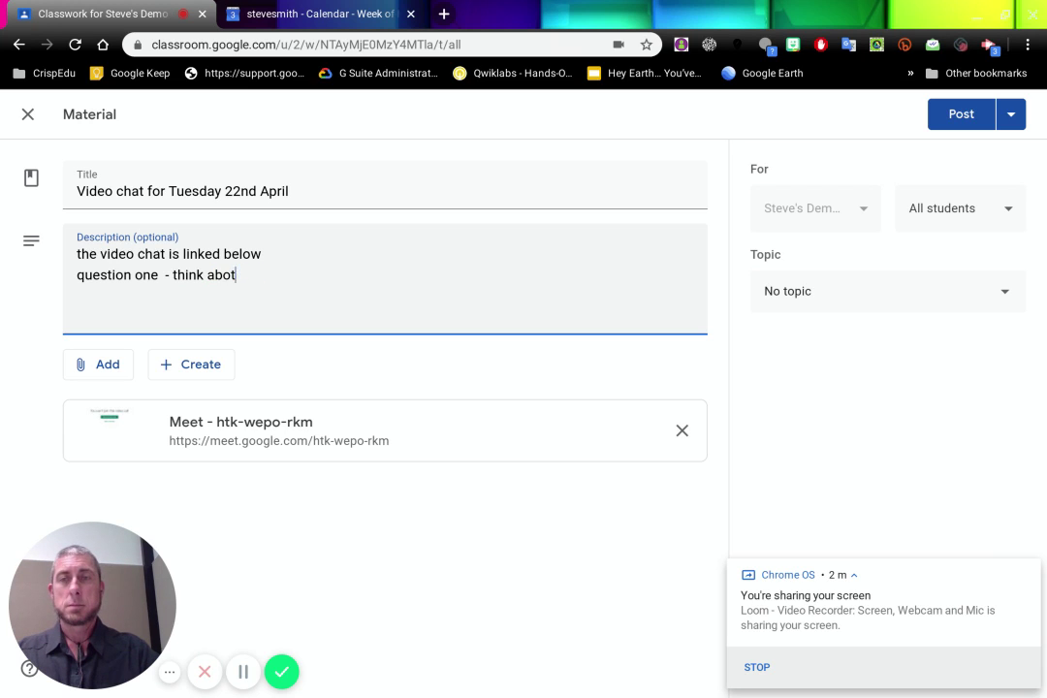
{"action": "type", "text": "ut the bon"}
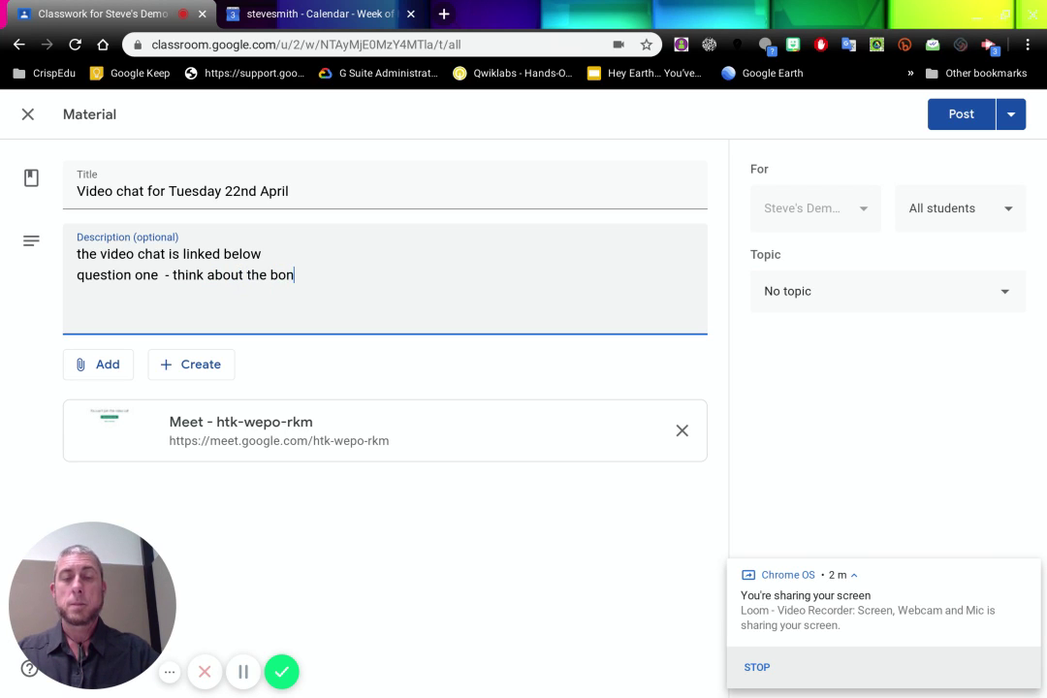
{"action": "type", "text": "us o"}
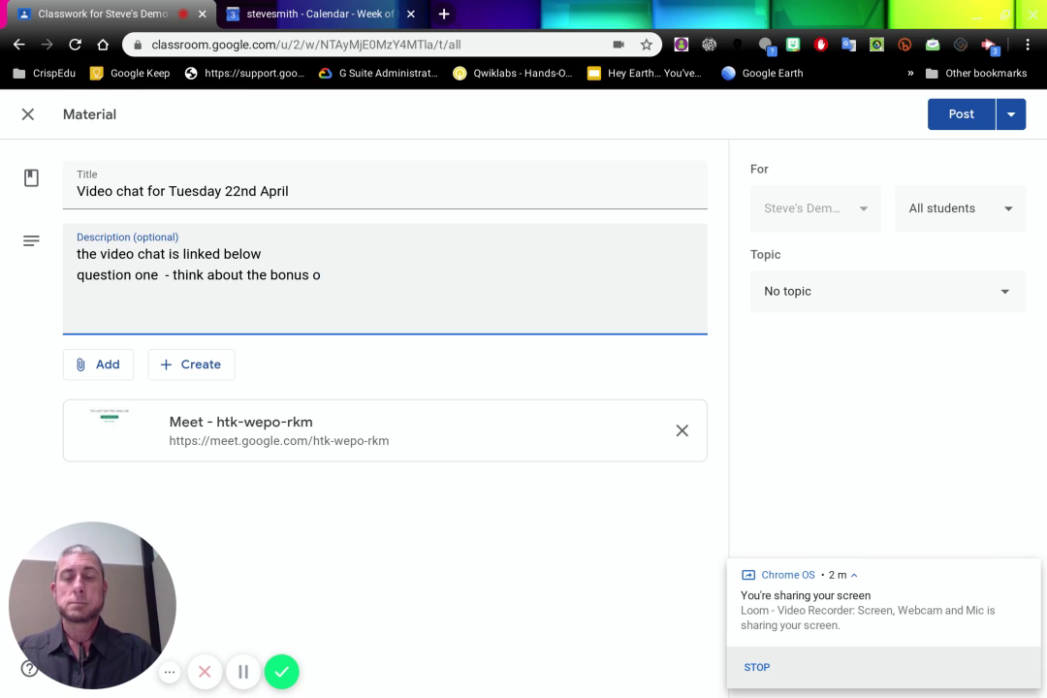
{"action": "type", "text": "f  a rebuold"}
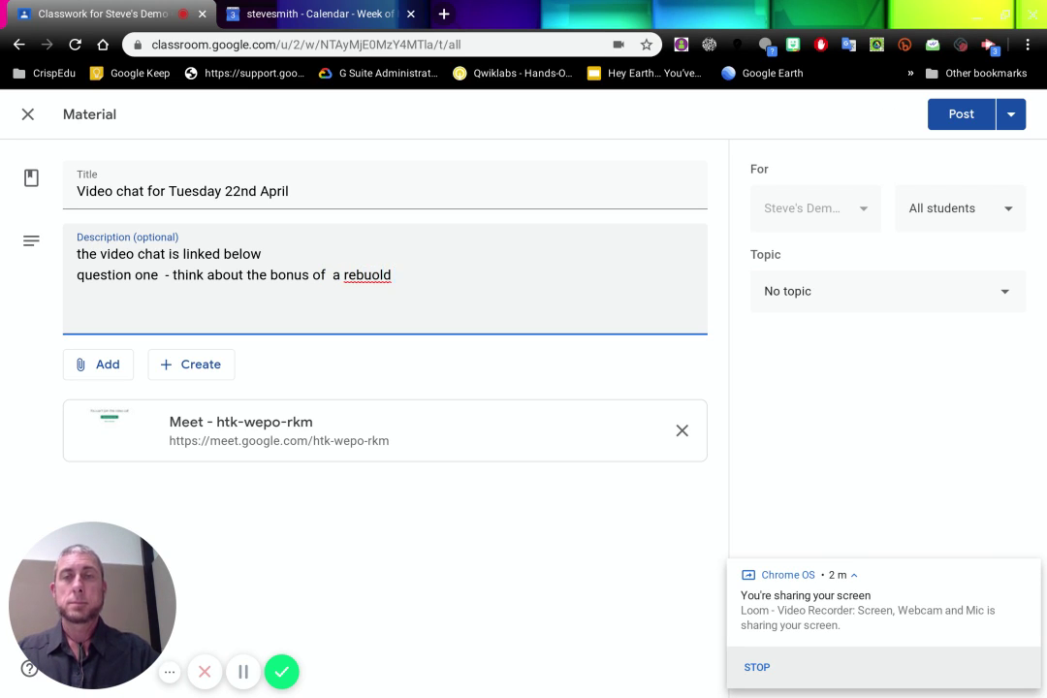
{"action": "key", "text": "BackSpace"}
{"action": "key", "text": "BackSpace"}
{"action": "key", "text": "BackSpace"}
{"action": "key", "text": "BackSpace"}
{"action": "type", "text": "ild"}
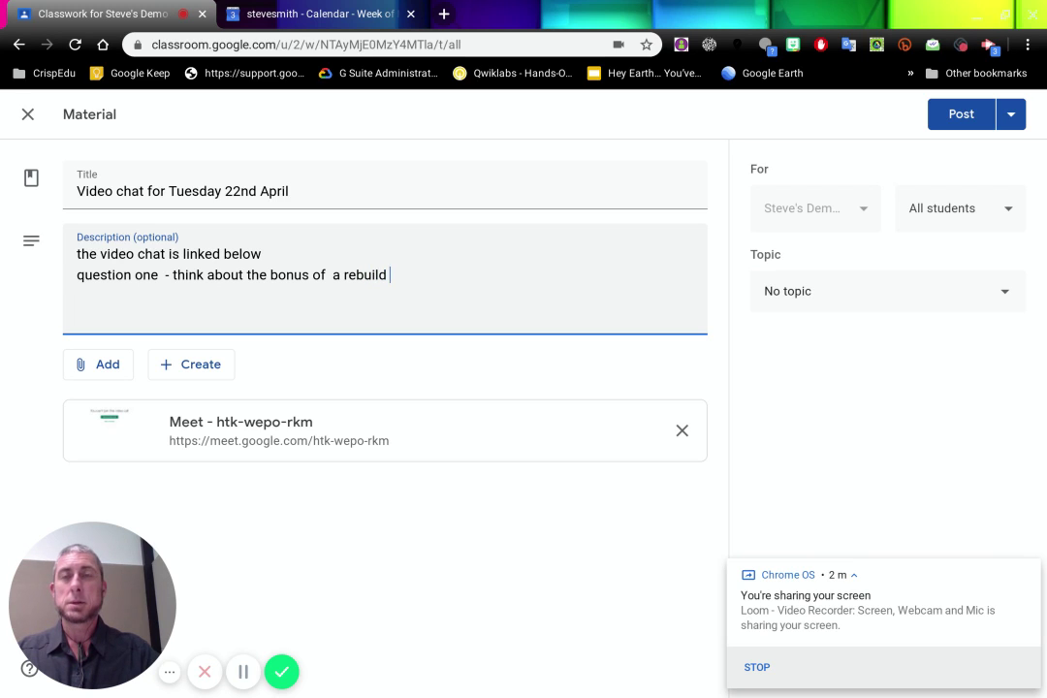
{"action": "type", "text": " of"}
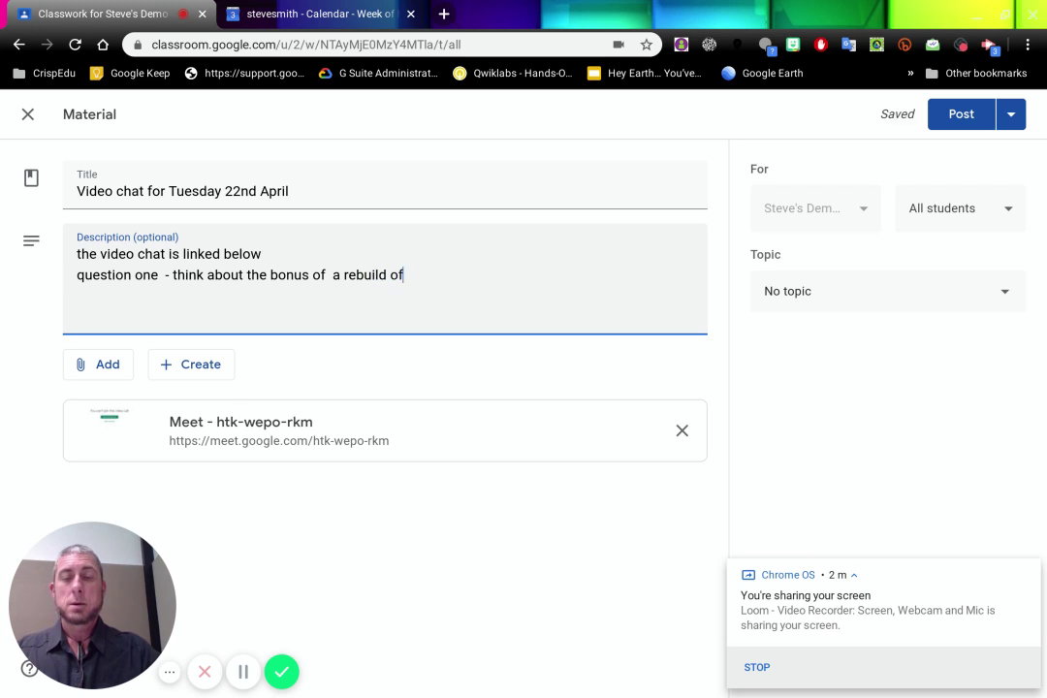
{"action": "type", "text": " Christchurch"}
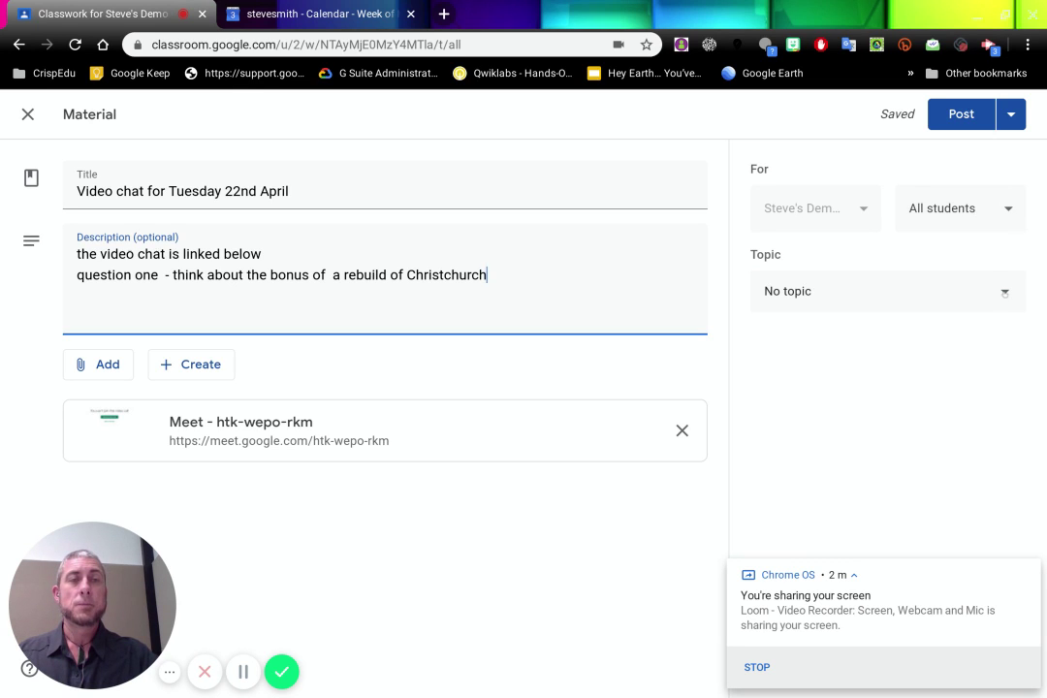
Set the material's topic to Lego City rebuild and post it immediately
{"action": "left_click", "coordinate": [1001, 294]}
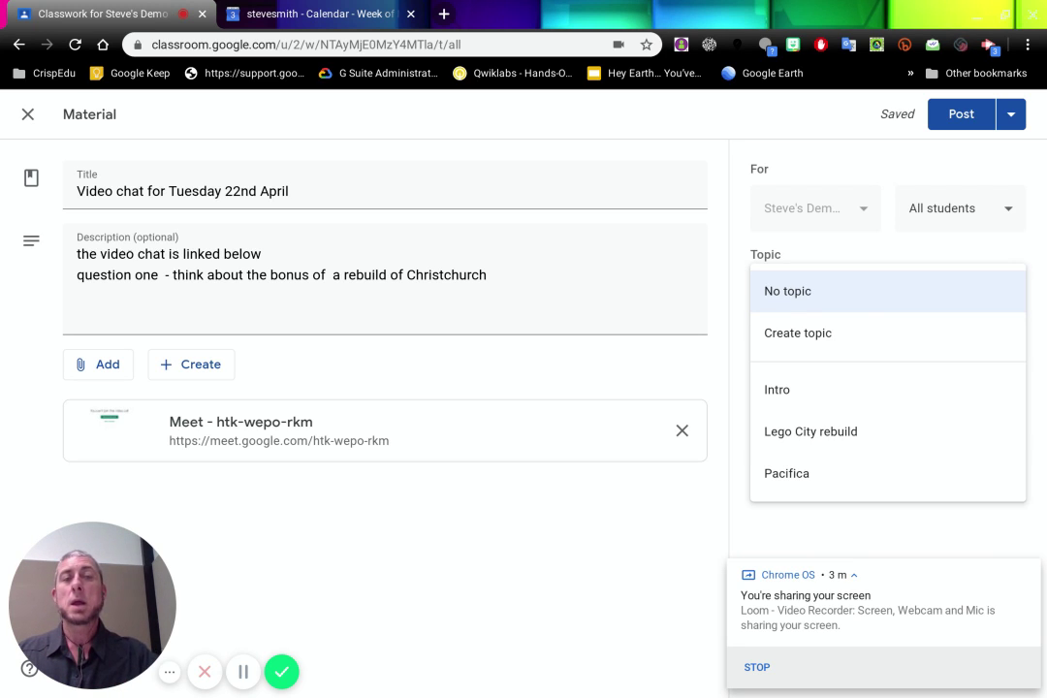
{"action": "left_click", "coordinate": [792, 434]}
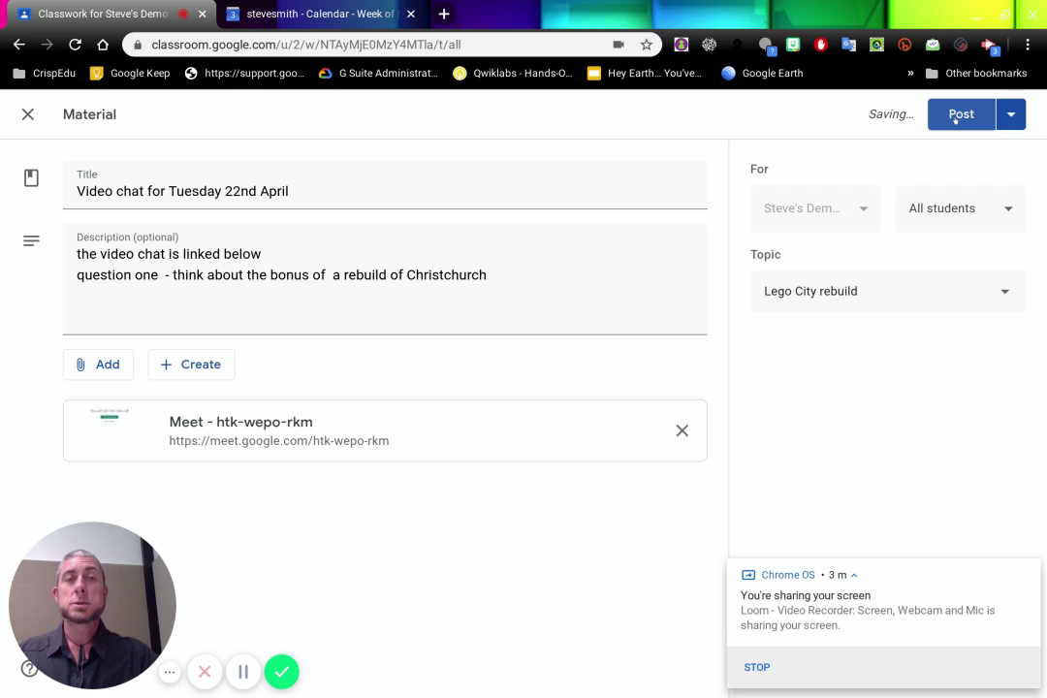
{"action": "left_click", "coordinate": [1009, 115]}
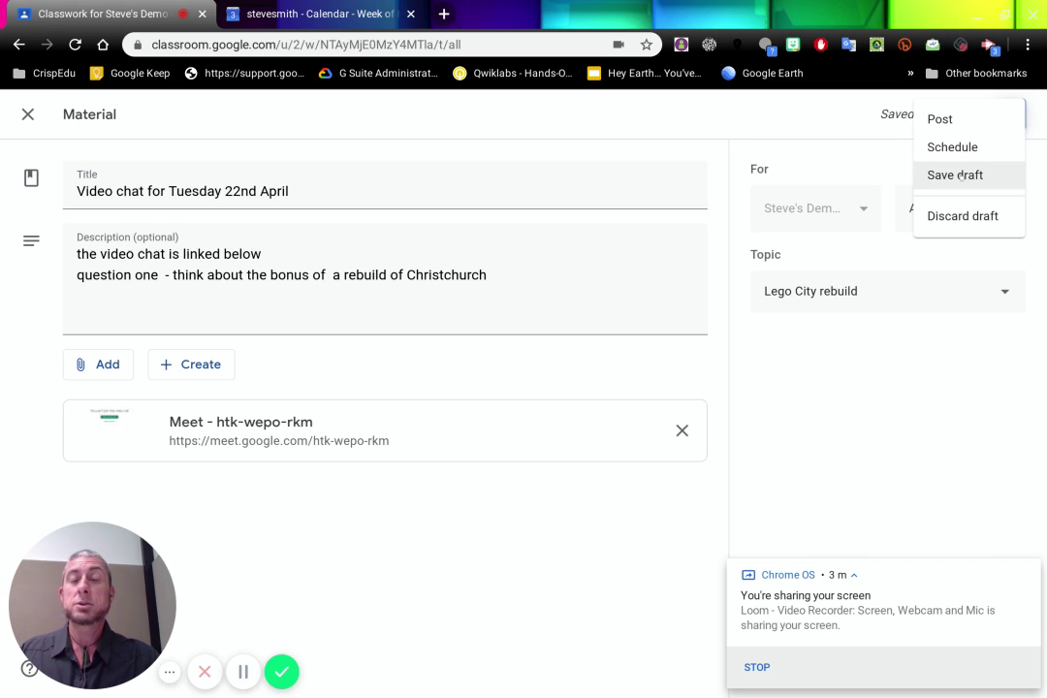
{"action": "left_click", "coordinate": [943, 121]}
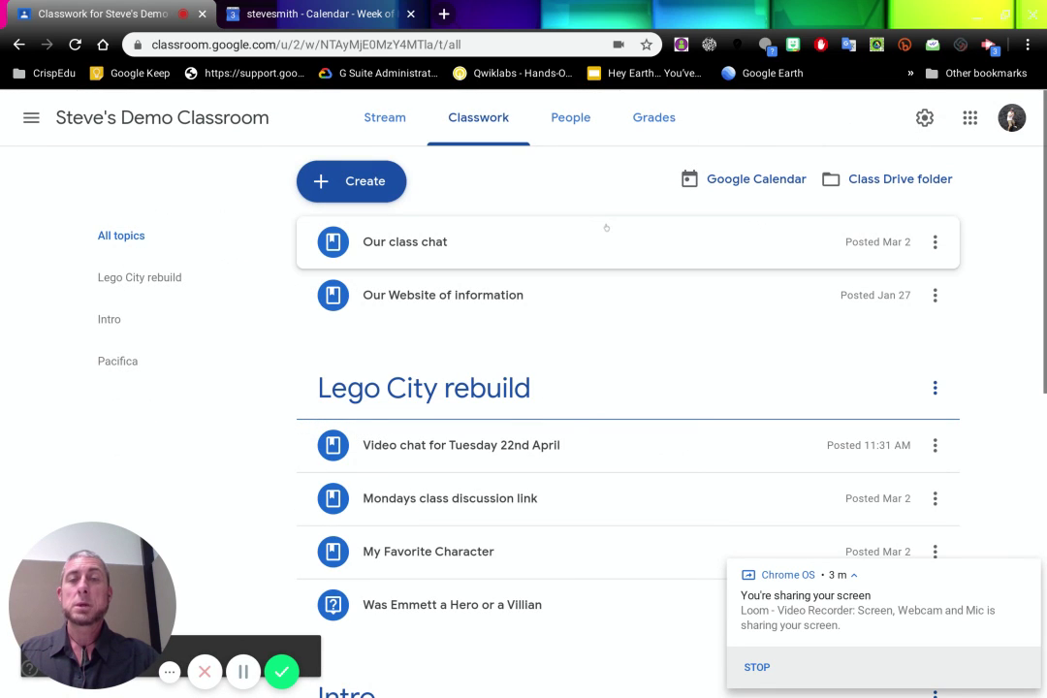
Move the Video chat post below 'Was Emmett a Hero or a Villian' and Lego City rebuild above Intro
{"action": "scroll", "coordinate": [605, 227], "scroll_direction": "down", "scroll_amount": 2}
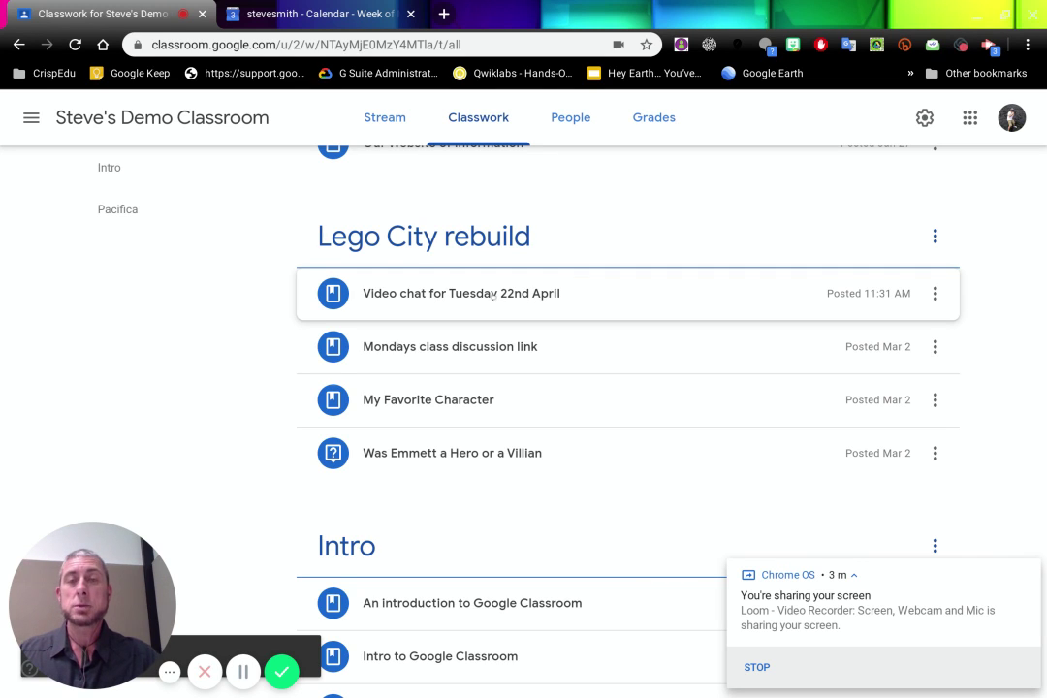
{"action": "left_click_drag", "start_coordinate": [493, 296], "coordinate": [485, 431]}
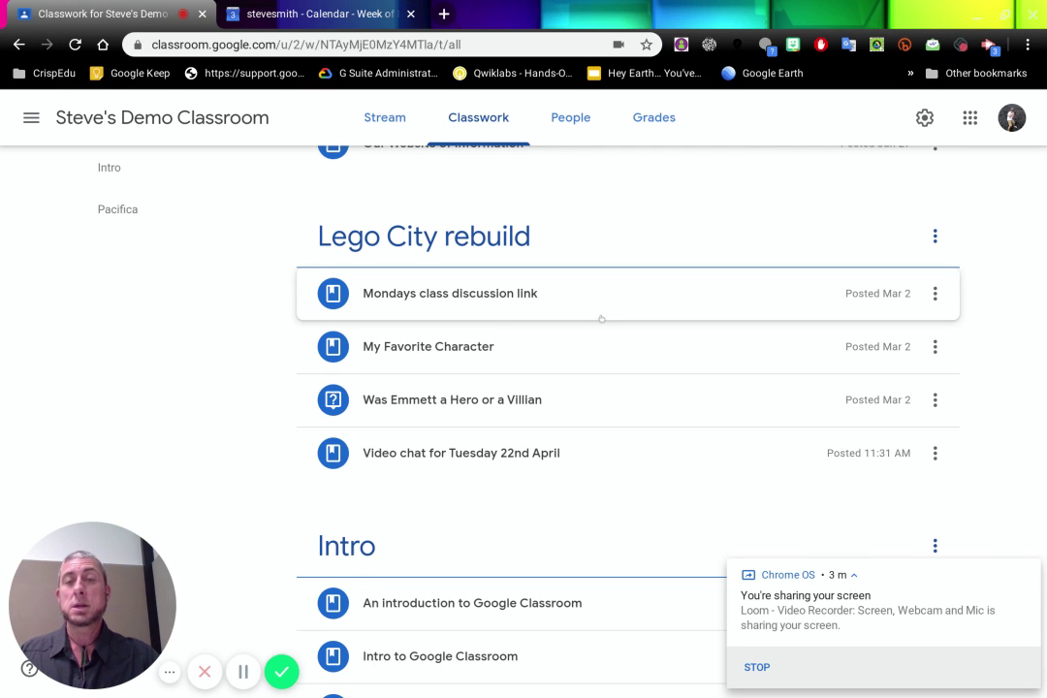
{"action": "scroll", "coordinate": [597, 315], "scroll_direction": "up", "scroll_amount": 1}
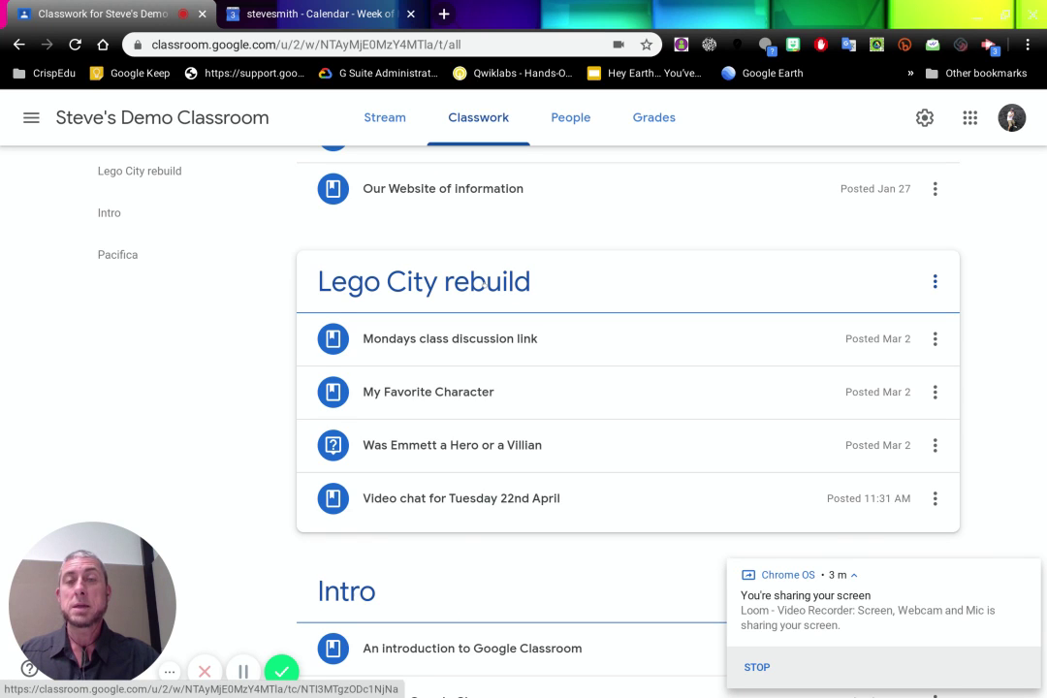
{"action": "left_click_drag", "start_coordinate": [482, 284], "coordinate": [449, 250]}
Check the Intro and Lego City rebuild topic views, then return to All topics
{"action": "scroll", "coordinate": [604, 242], "scroll_direction": "up", "scroll_amount": 2}
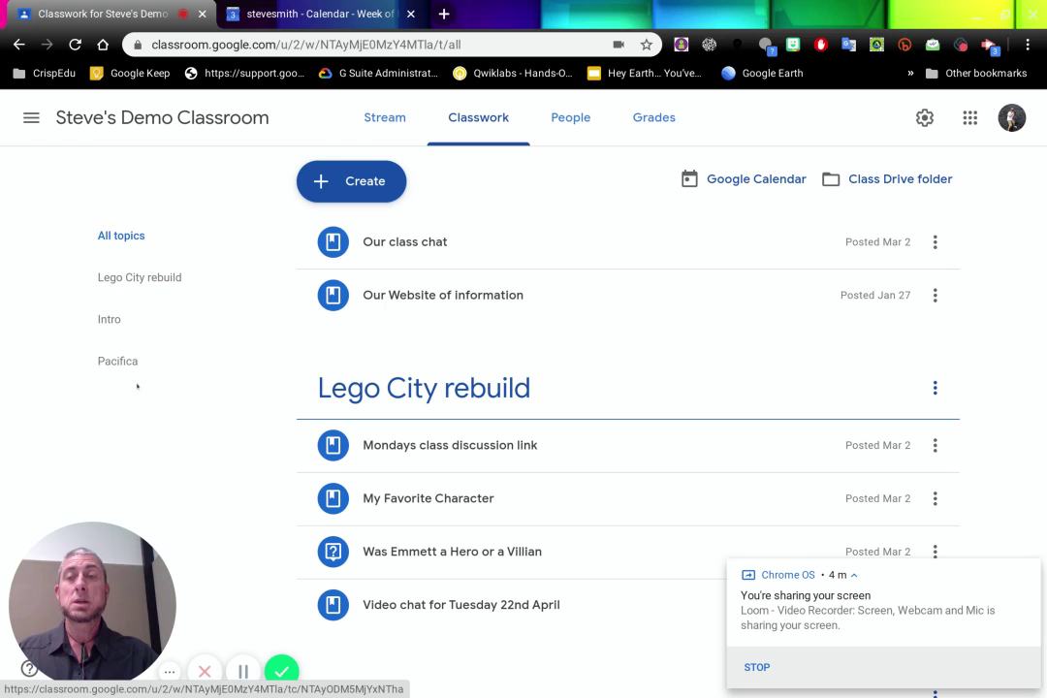
{"action": "left_click", "coordinate": [105, 320]}
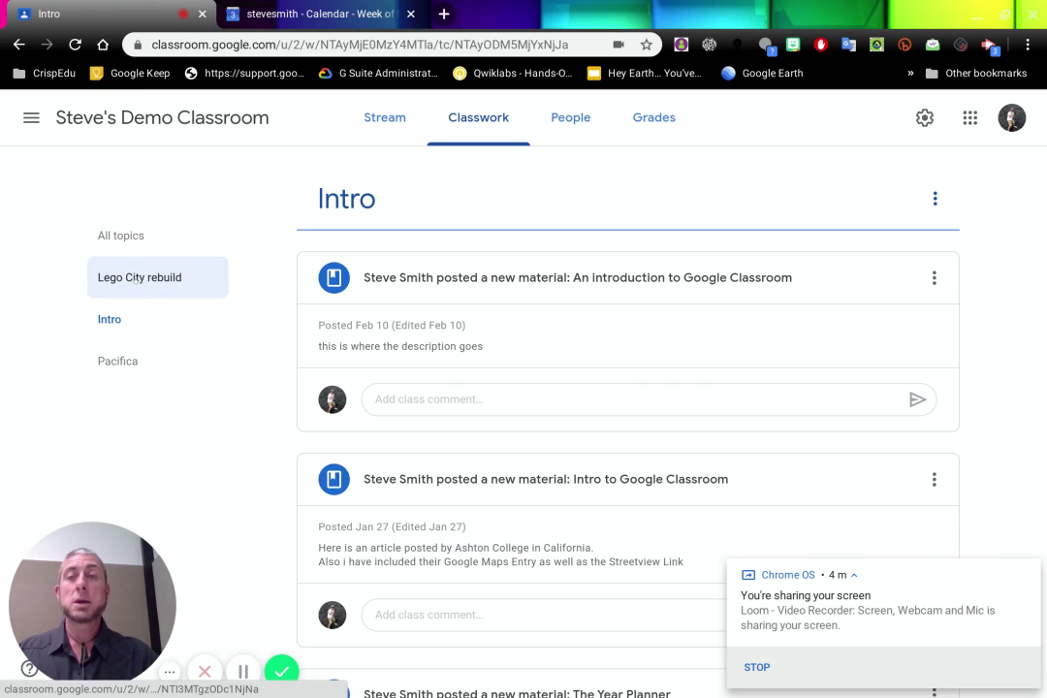
{"action": "left_click", "coordinate": [129, 278]}
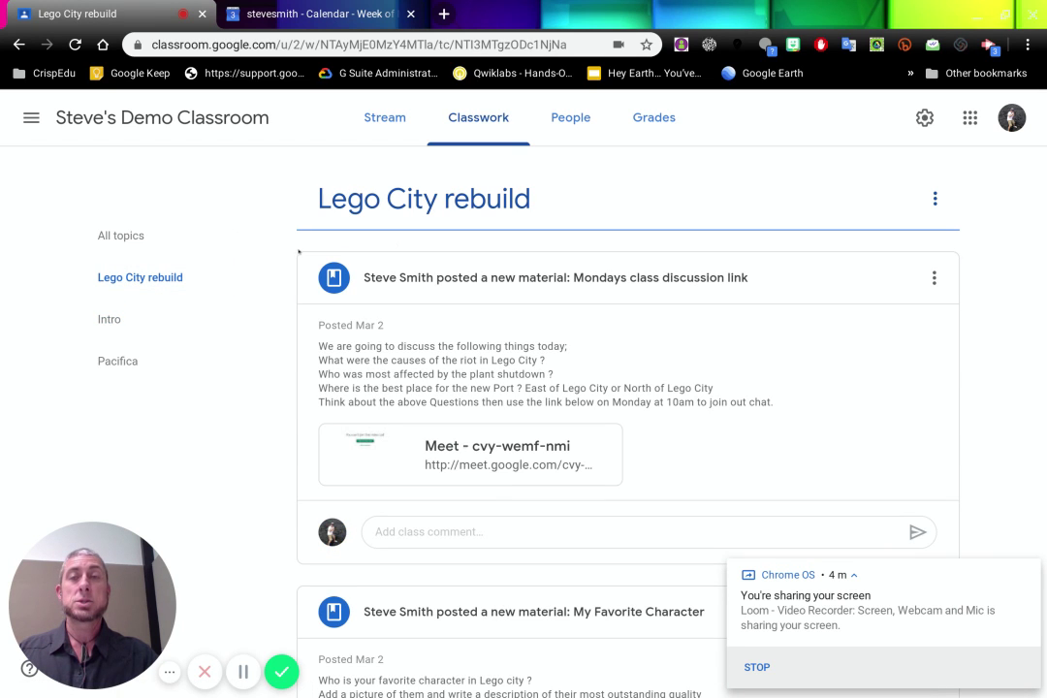
{"action": "left_click", "coordinate": [119, 236]}
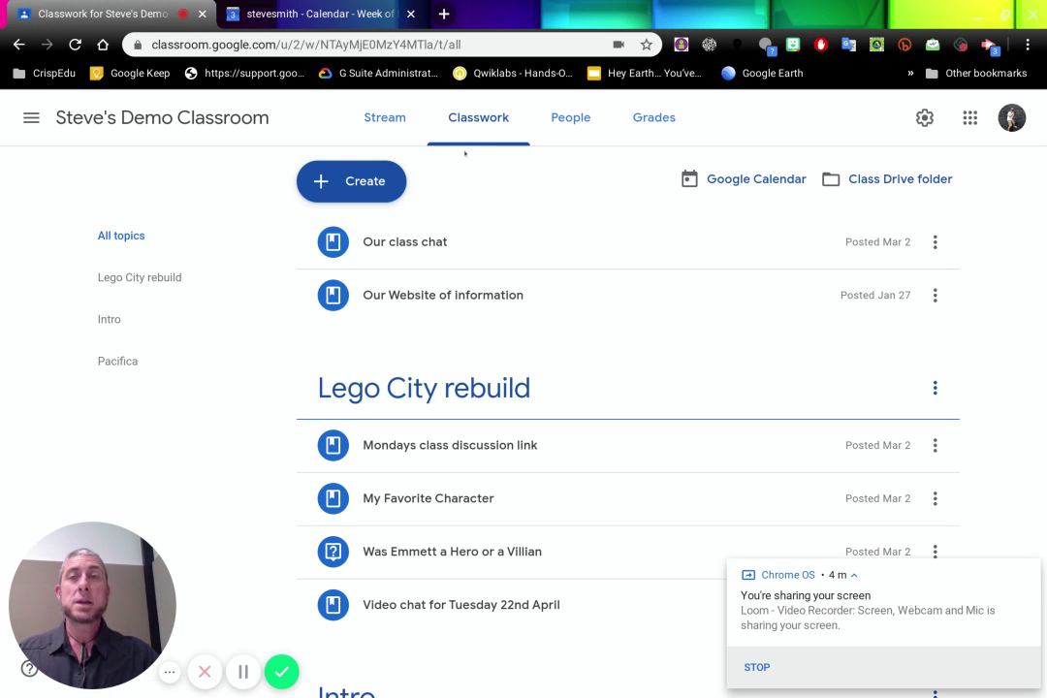
{"action": "left_click", "coordinate": [279, 15]}
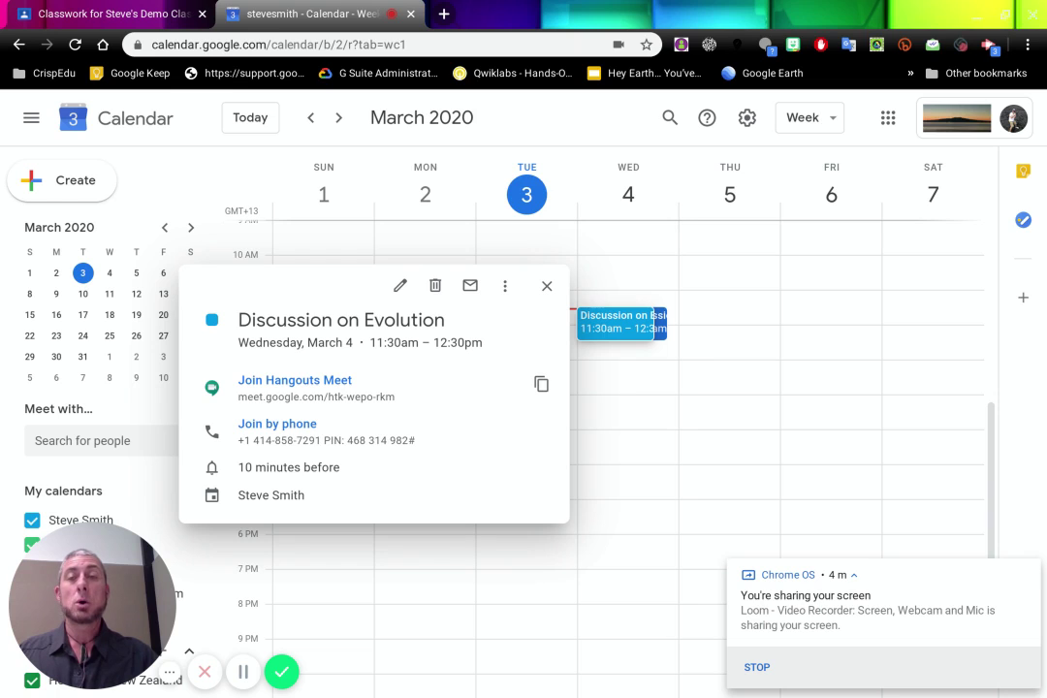
{"action": "left_click", "coordinate": [505, 285]}
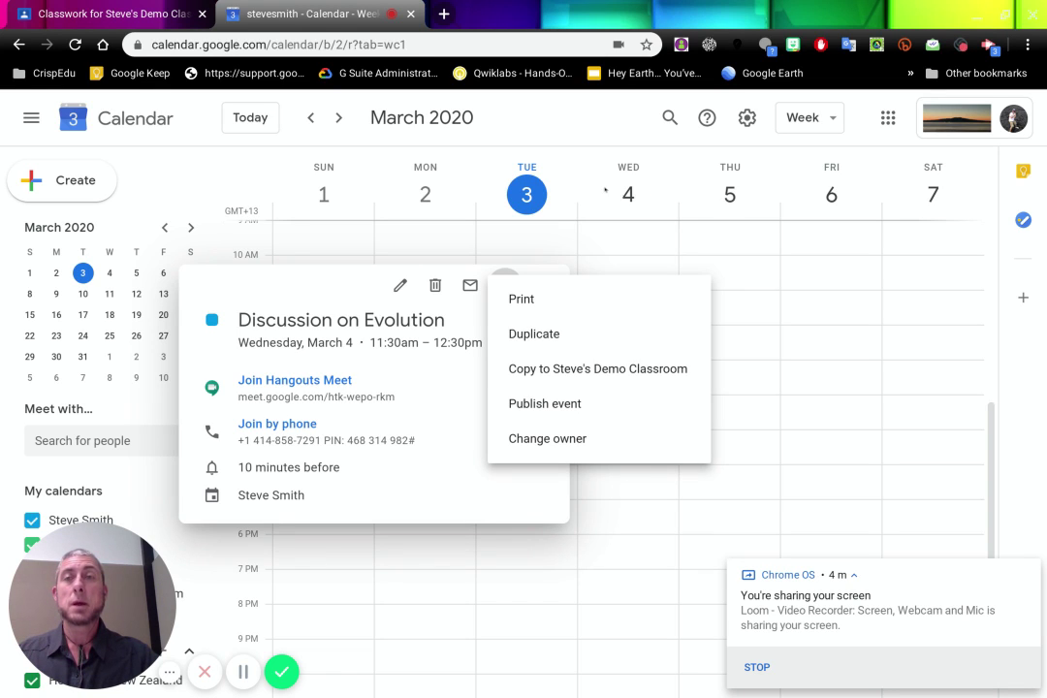
{"action": "left_click", "coordinate": [124, 13]}
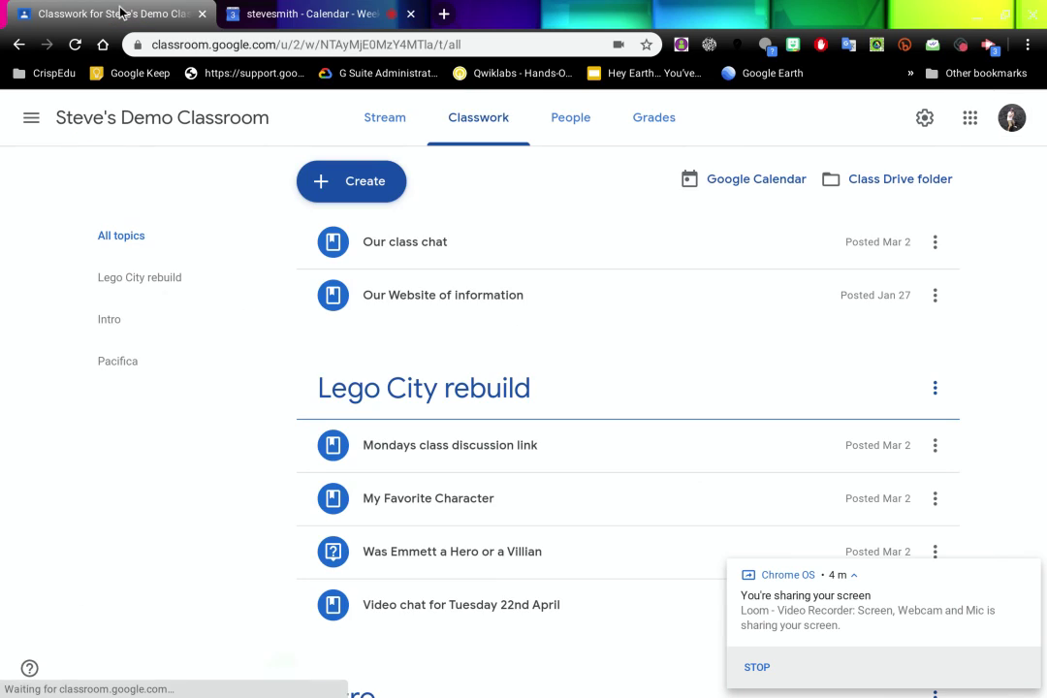
Glance at the People page, then open the class Google Calendar from Classwork
{"action": "left_click", "coordinate": [545, 117]}
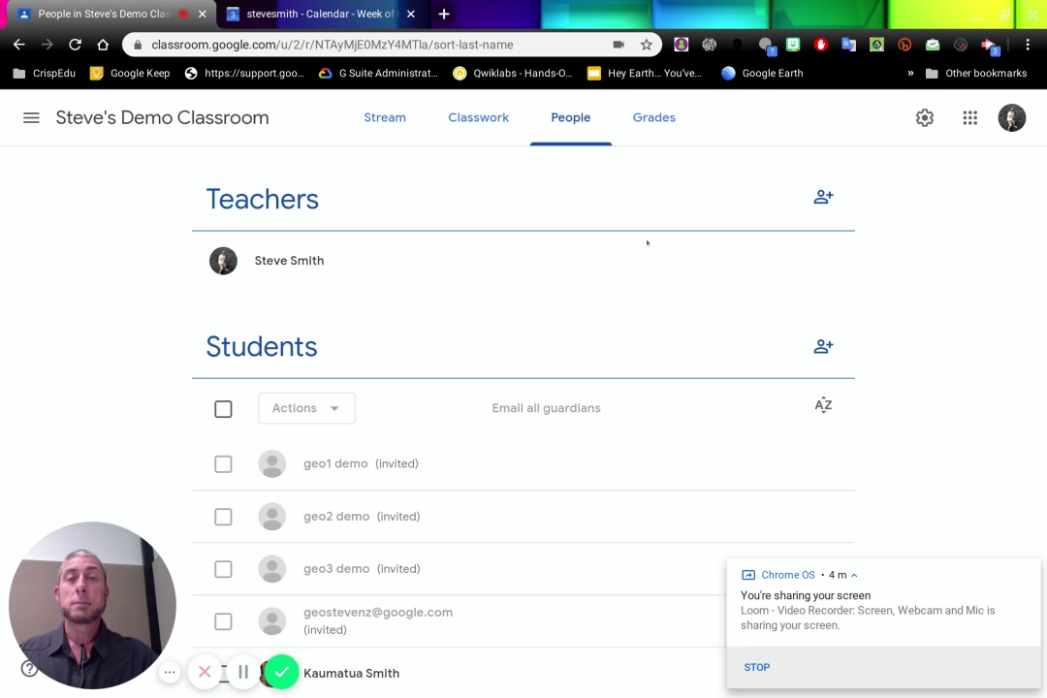
{"action": "left_click", "coordinate": [481, 117]}
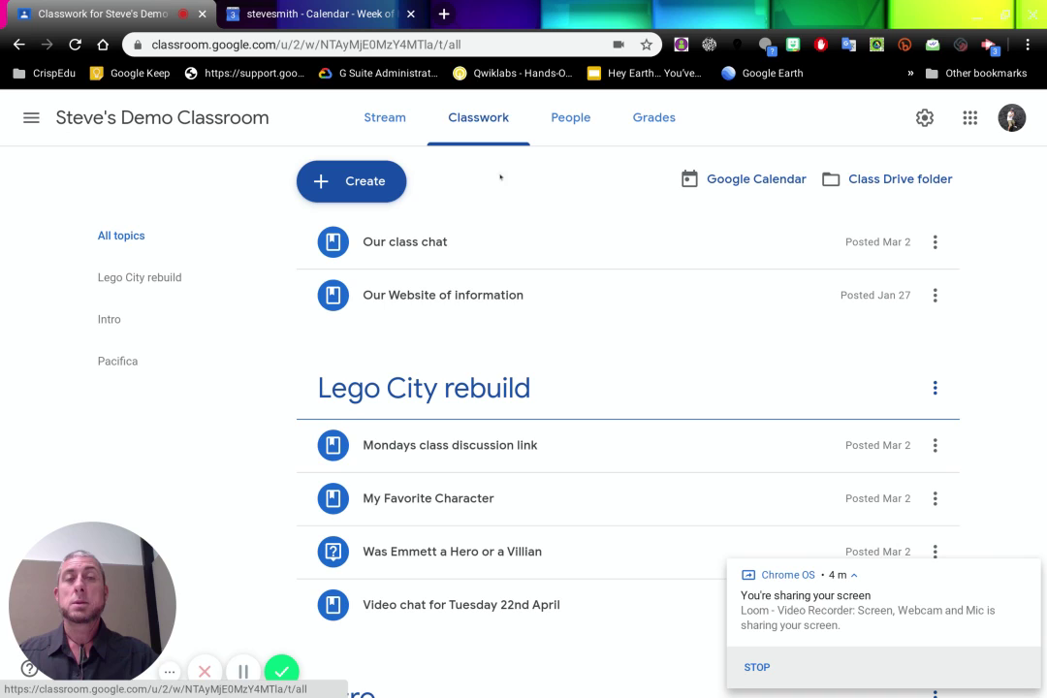
{"action": "left_click", "coordinate": [758, 181]}
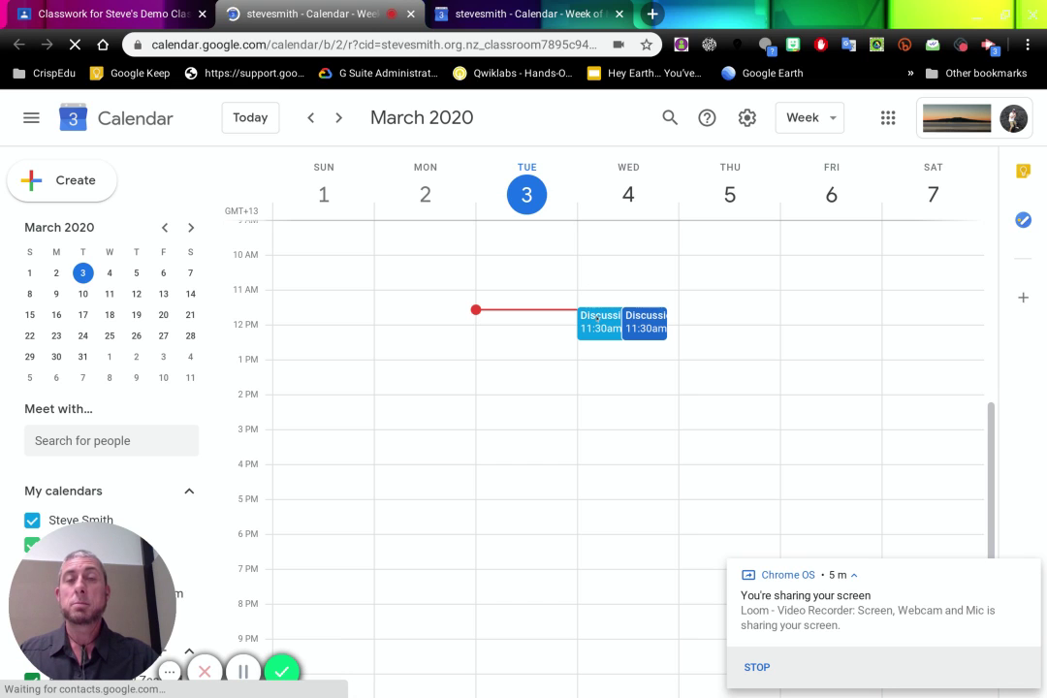
View the Discussion on Evolution event popup, then switch back to the Classroom tab
{"action": "left_click", "coordinate": [596, 323]}
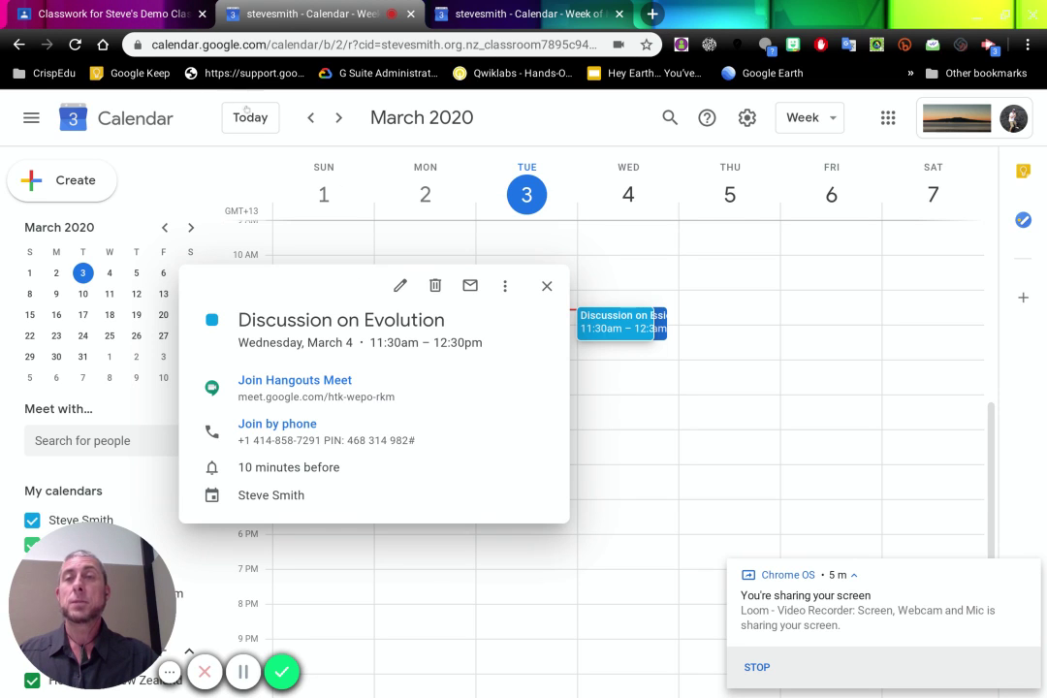
{"action": "left_click", "coordinate": [119, 14]}
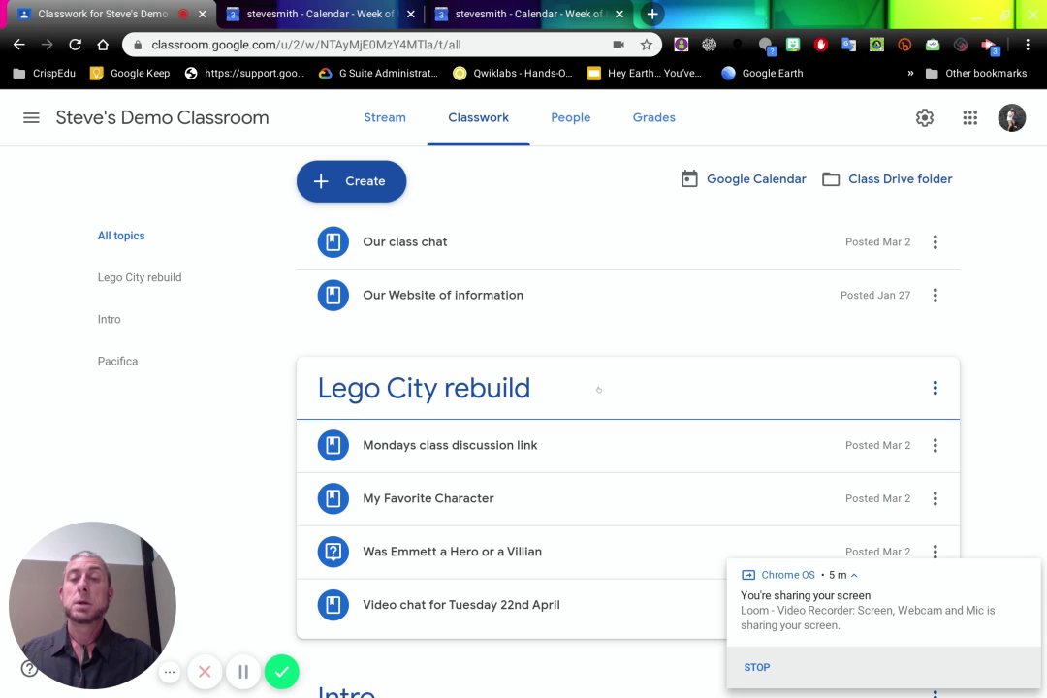
{"action": "left_click", "coordinate": [482, 554]}
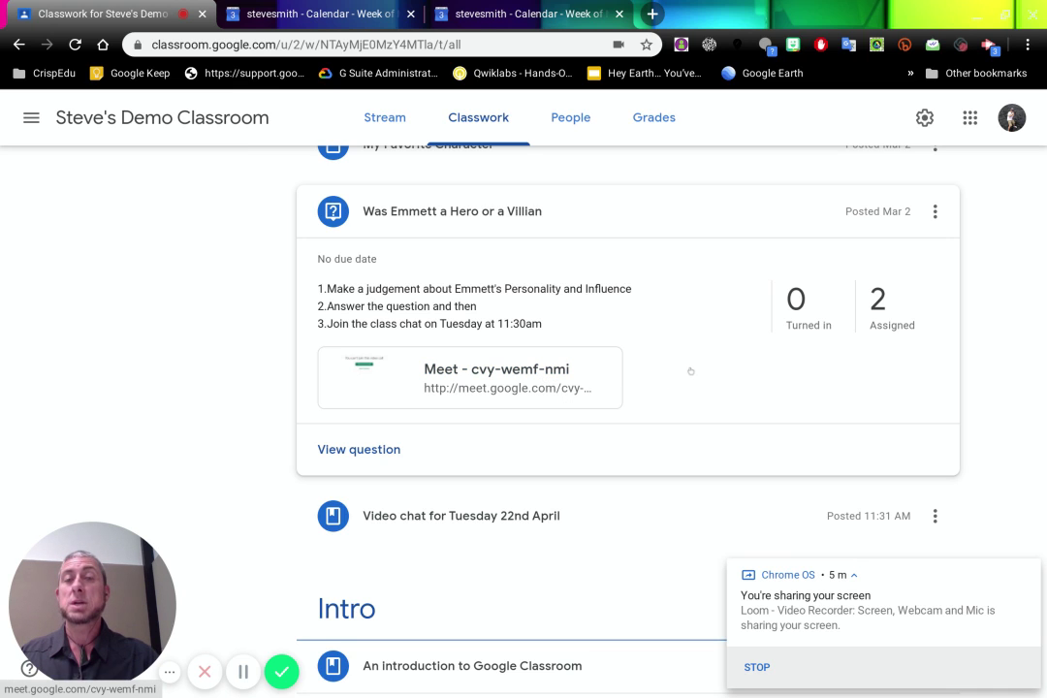
{"action": "scroll", "coordinate": [690, 370], "scroll_direction": "up", "scroll_amount": 4}
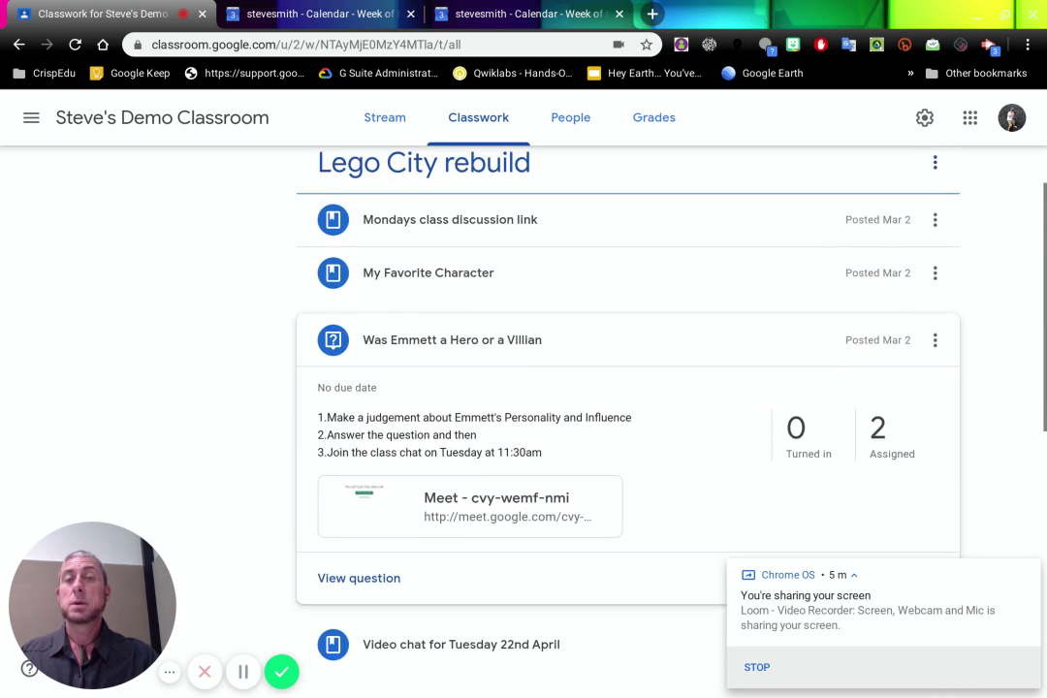